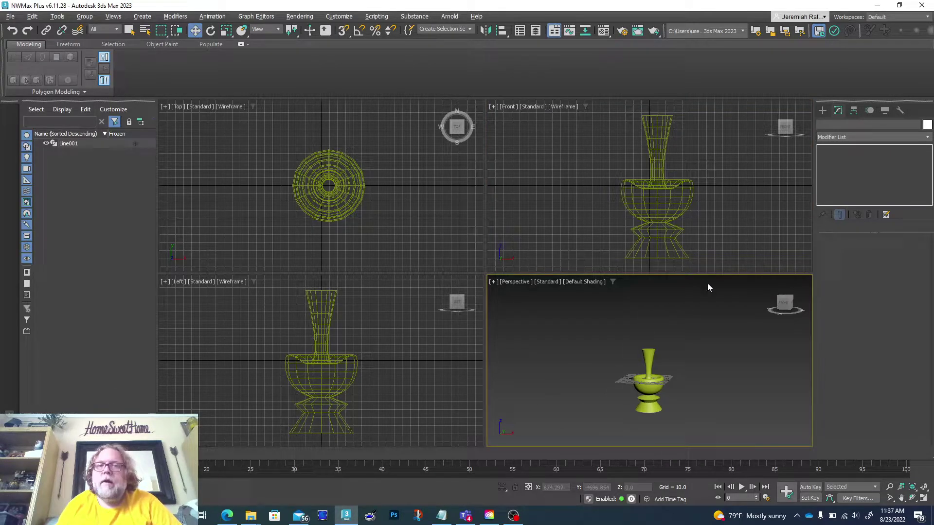
# - Open the Shapes > Splines category in the Create panel to prepare an NGon
pyautogui.click(822, 111)
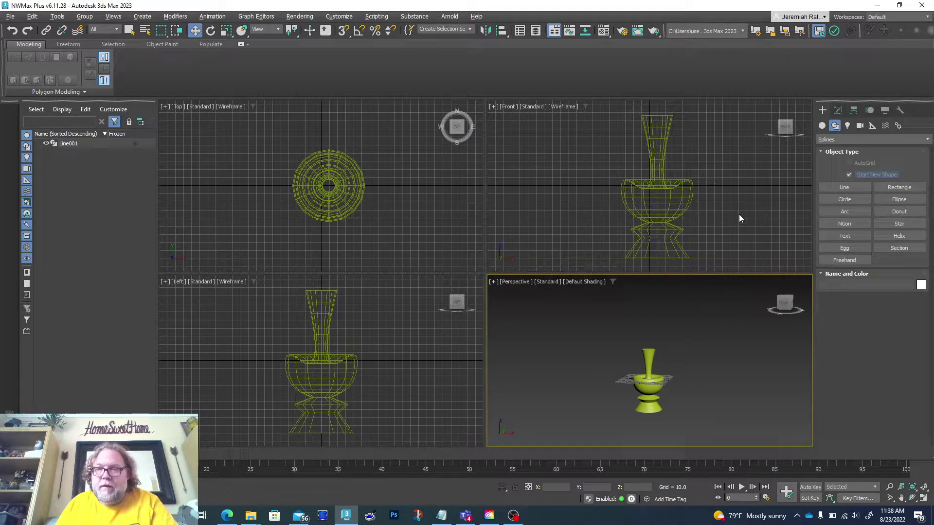
# - Drag out a six-sided NGon spline beside the lamp base in the Top viewport
pyautogui.click(850, 224)
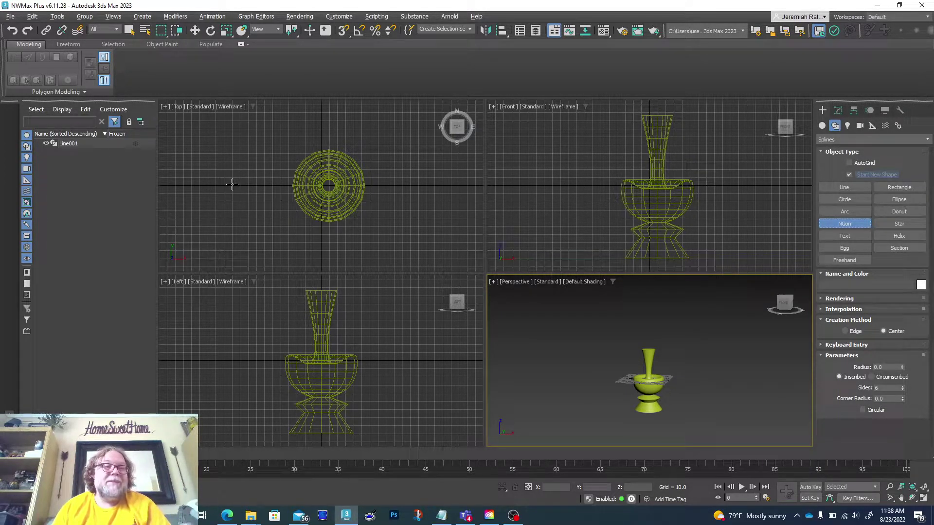
pyautogui.moveTo(221, 181); pyautogui.dragTo(252, 210)
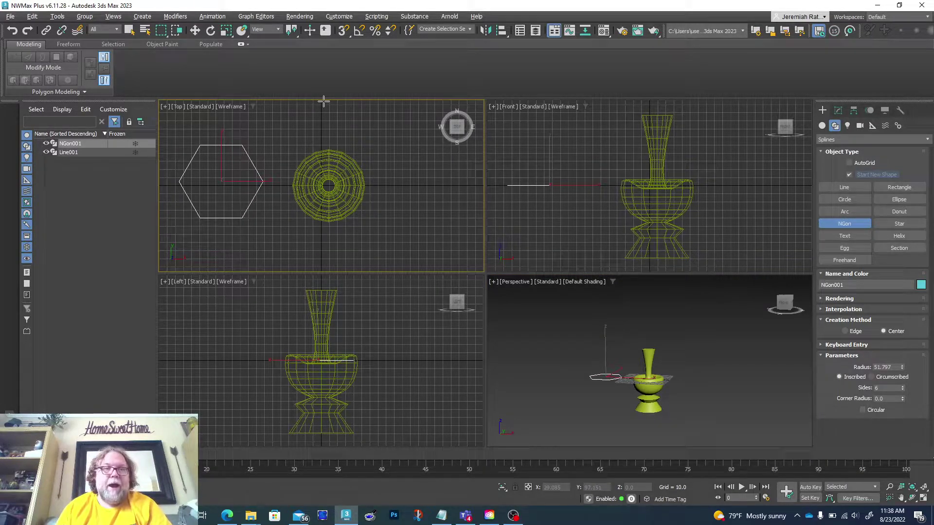
pyautogui.click(195, 30)
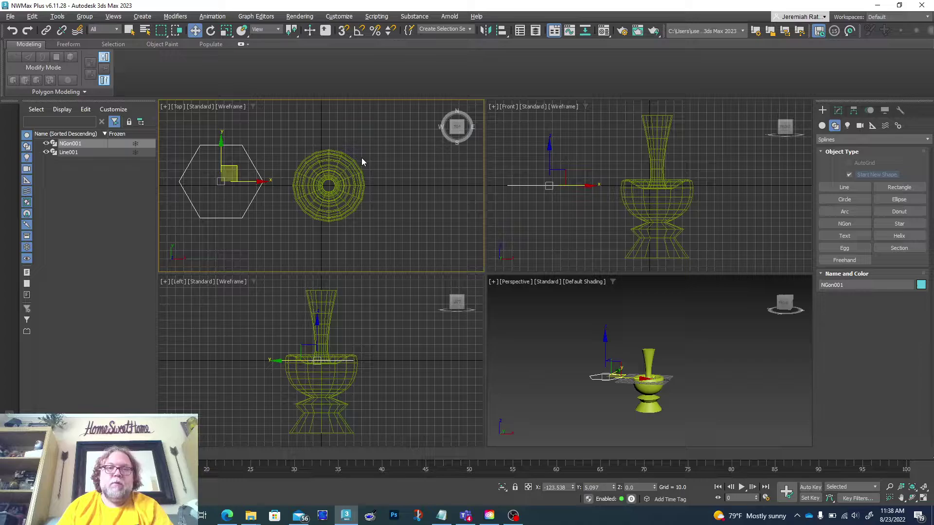
pyautogui.moveTo(802, 311); pyautogui.dragTo(612, 397)
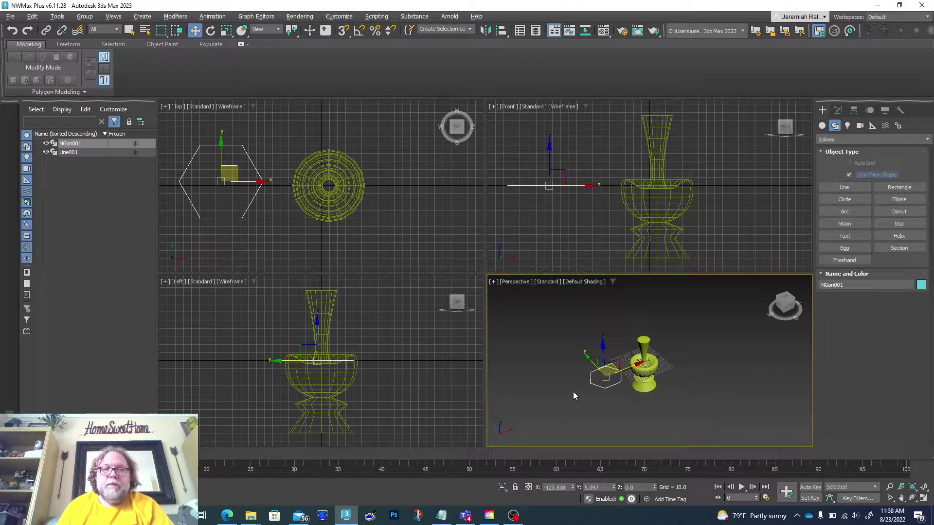
pyautogui.click(889, 487)
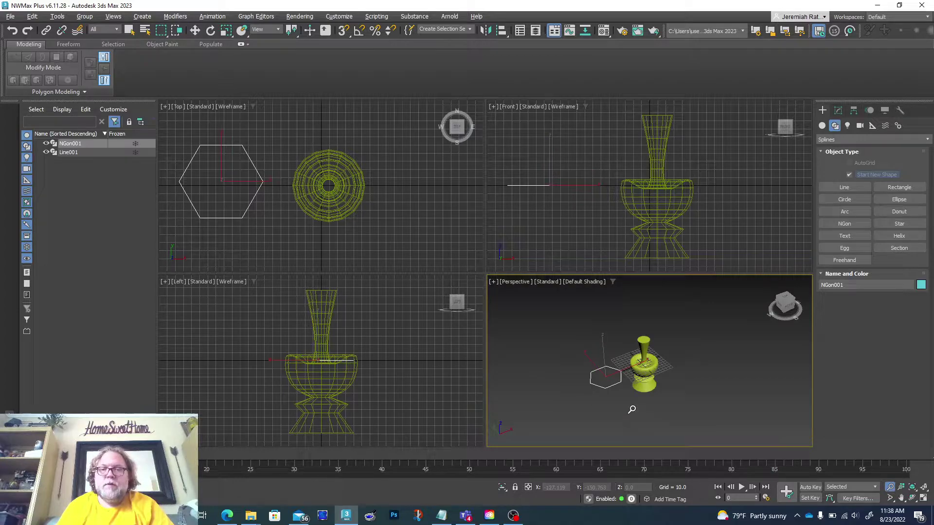
pyautogui.moveTo(569, 378); pyautogui.dragTo(592, 357)
pyautogui.click(195, 30)
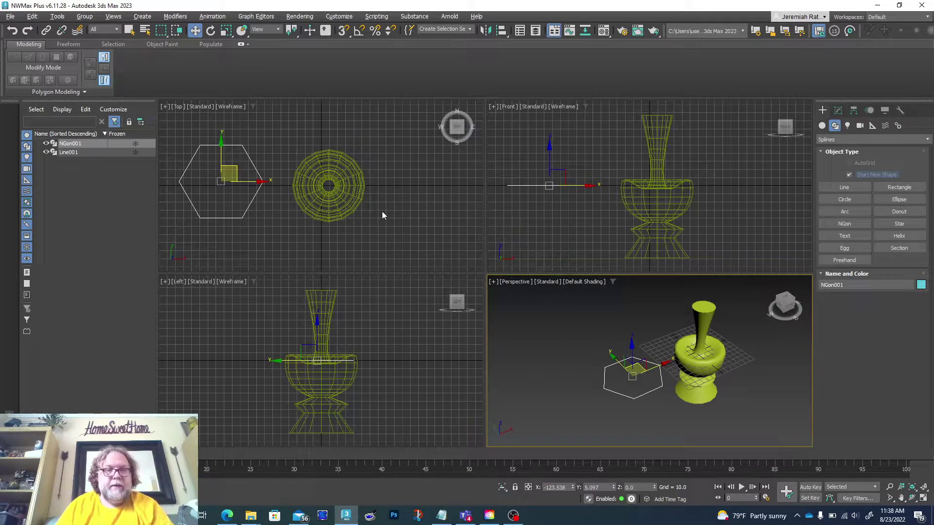
# - Select the hexagon by its edge and nudge it slightly up and right
pyautogui.click(282, 227)
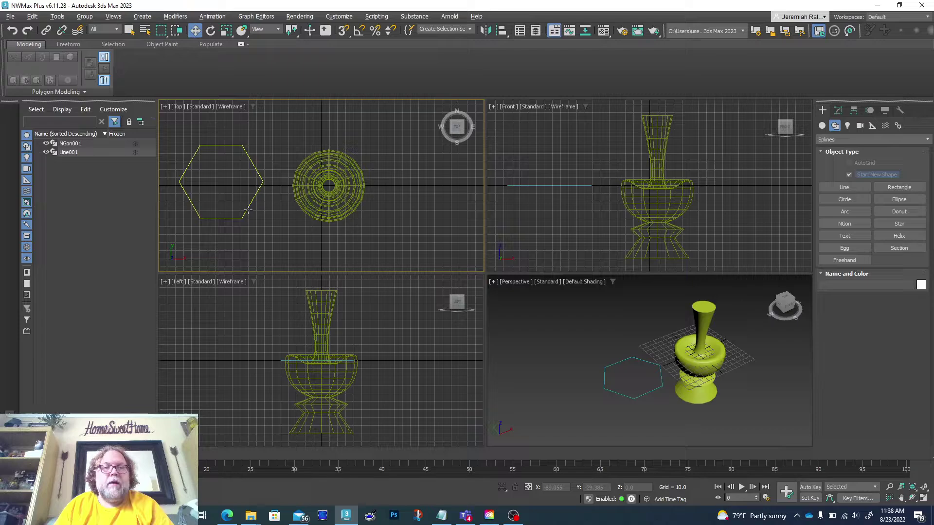
pyautogui.click(258, 190)
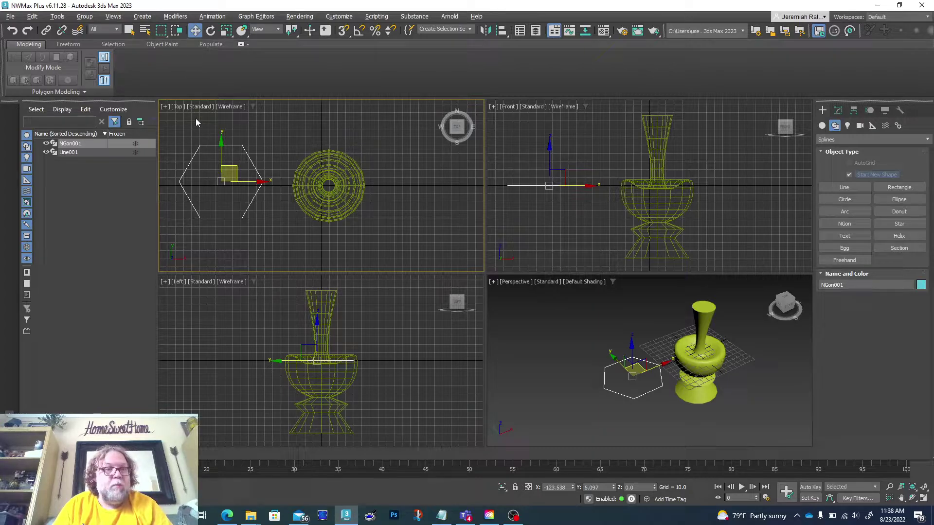
pyautogui.click(232, 174)
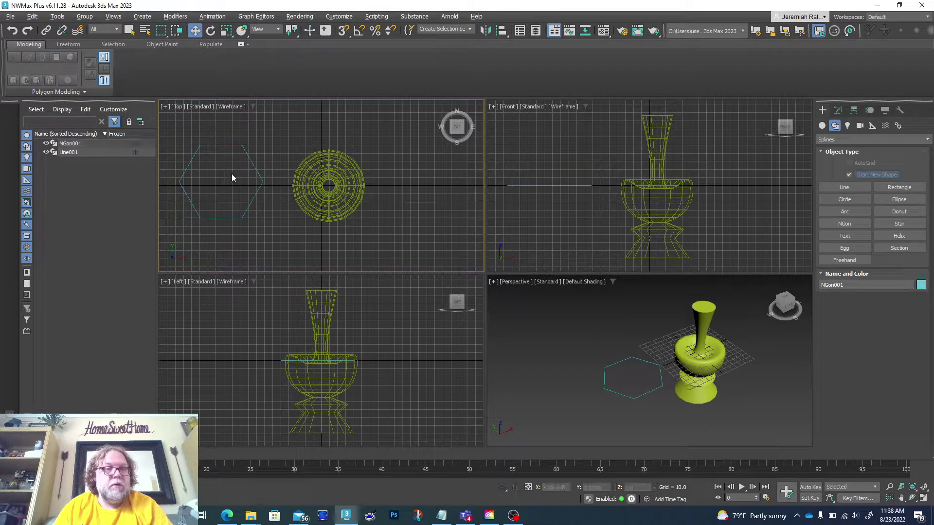
pyautogui.click(246, 149)
pyautogui.moveTo(246, 150); pyautogui.dragTo(250, 149)
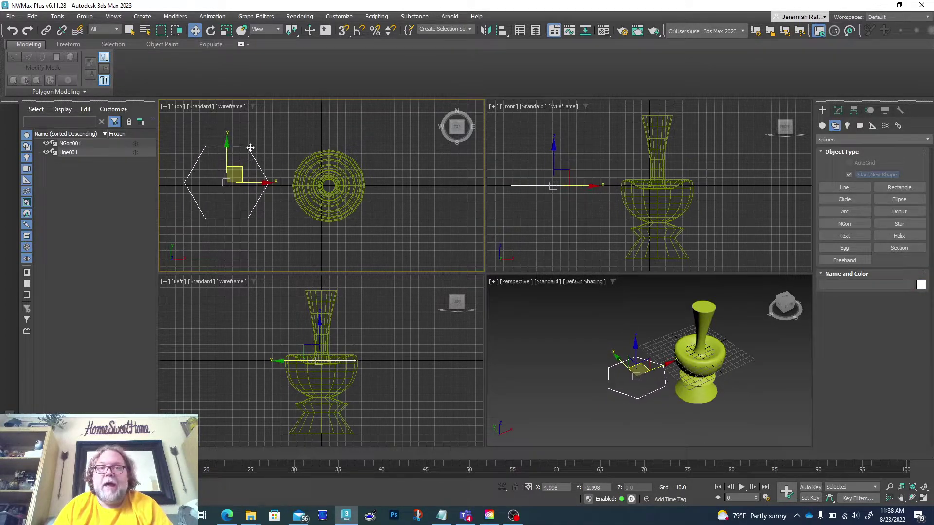
# - Reselect the hexagon and show its Modify parameters: radius 51.797, inscribed, 6 sides
pyautogui.click(129, 31)
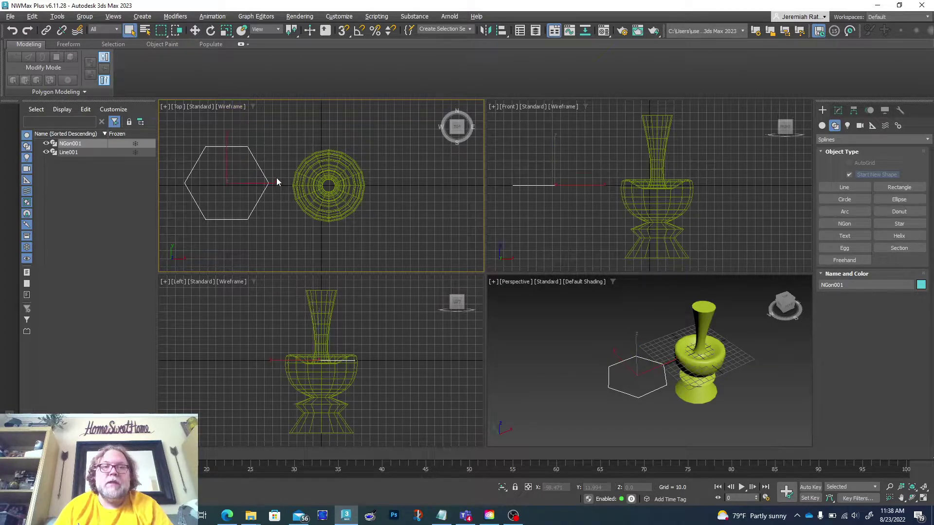
pyautogui.click(310, 172)
pyautogui.click(261, 165)
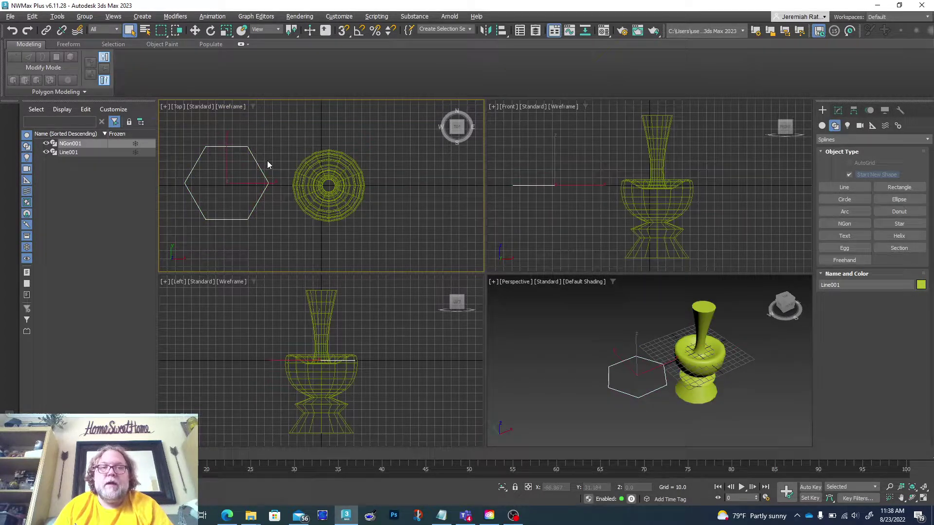
pyautogui.click(194, 31)
pyautogui.click(838, 111)
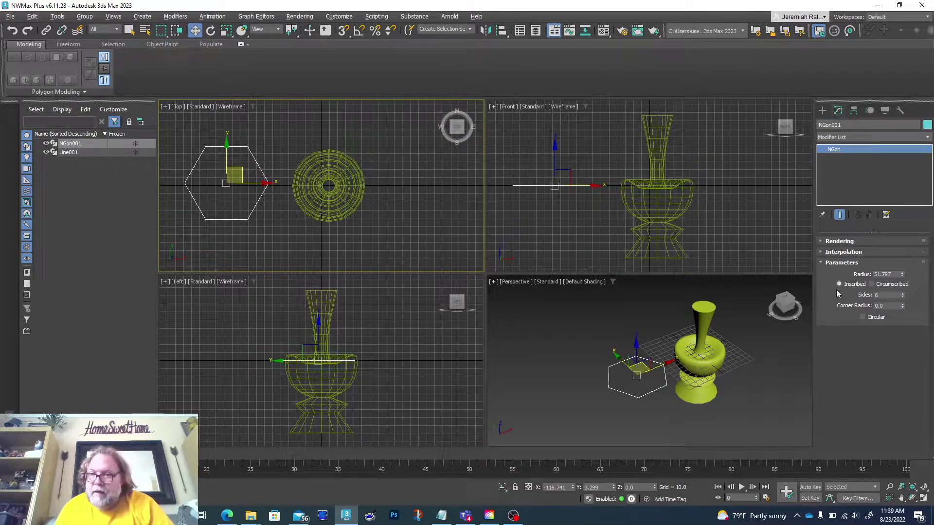
# - Change the NGon's side count to 23 and reselect the near-circular polygon
pyautogui.doubleClick(886, 295)
pyautogui.write('5')
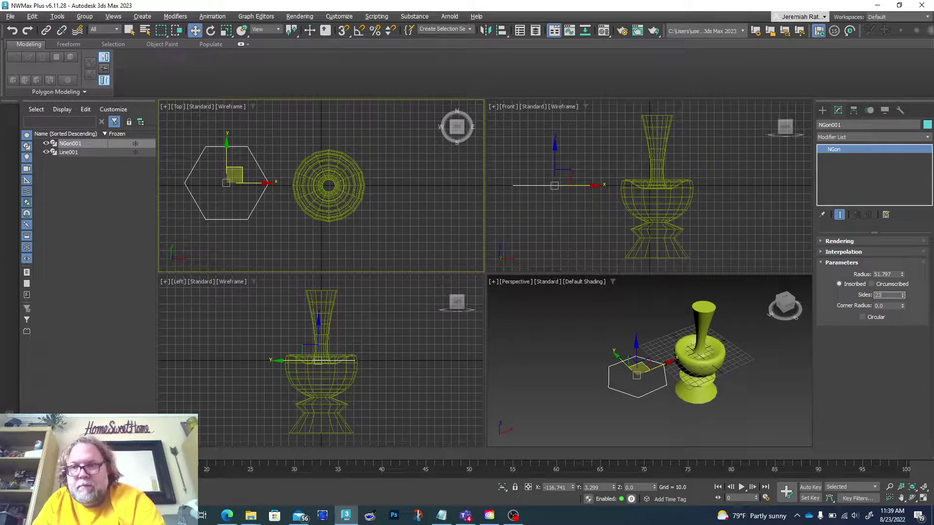
pyautogui.press('Return')
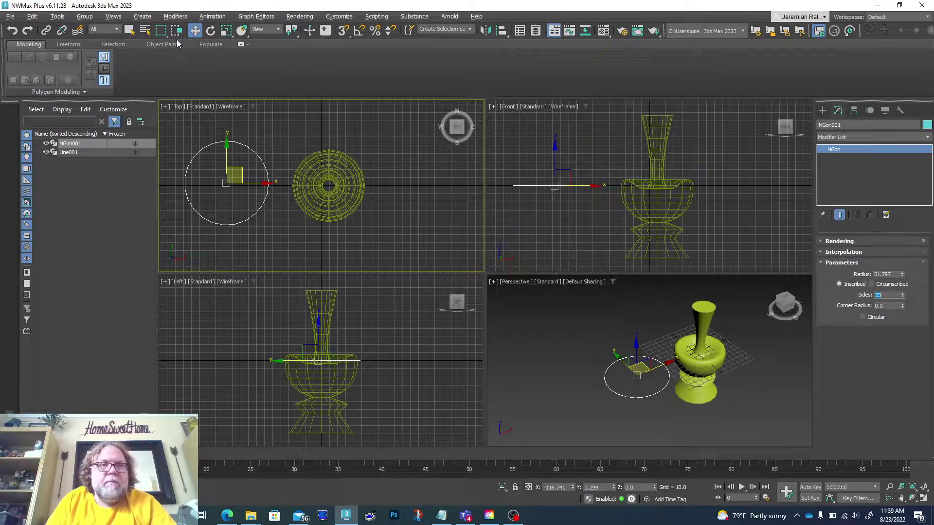
pyautogui.click(280, 148)
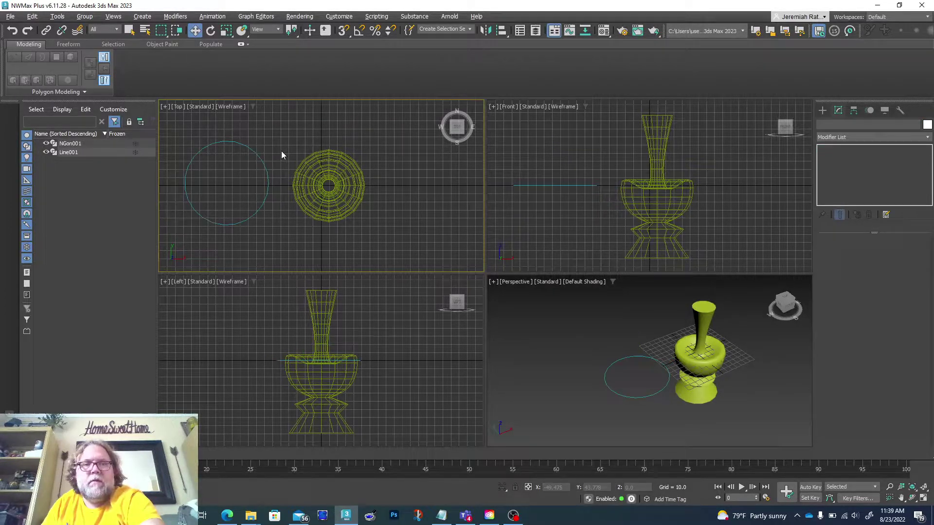
pyautogui.click(263, 167)
# - Delete the NGon and draw a six-point star with radii 60.653 and 44.175 beside the base
pyautogui.press('Delete')
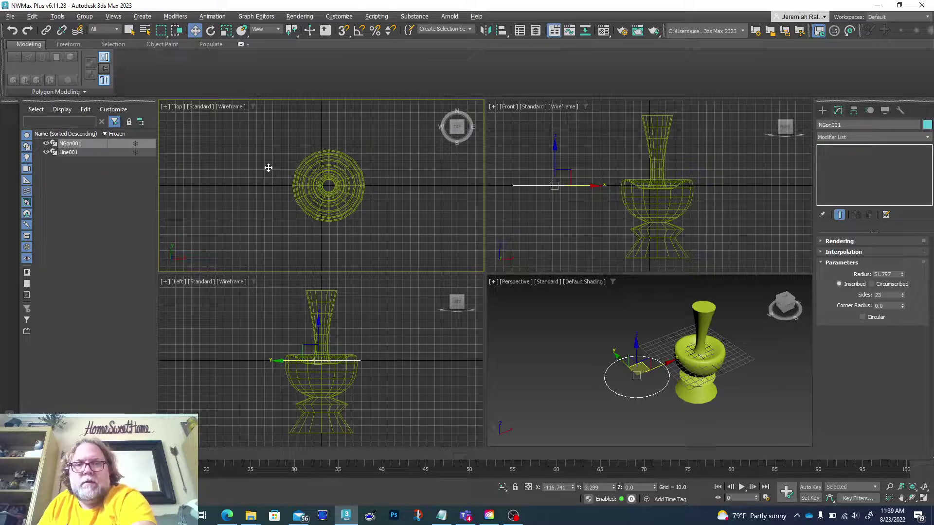
pyautogui.click(822, 111)
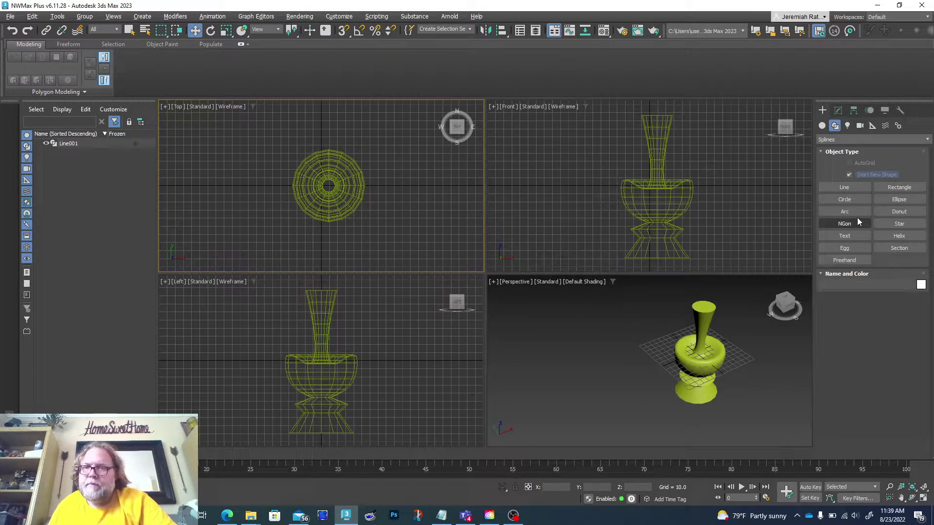
pyautogui.click(900, 223)
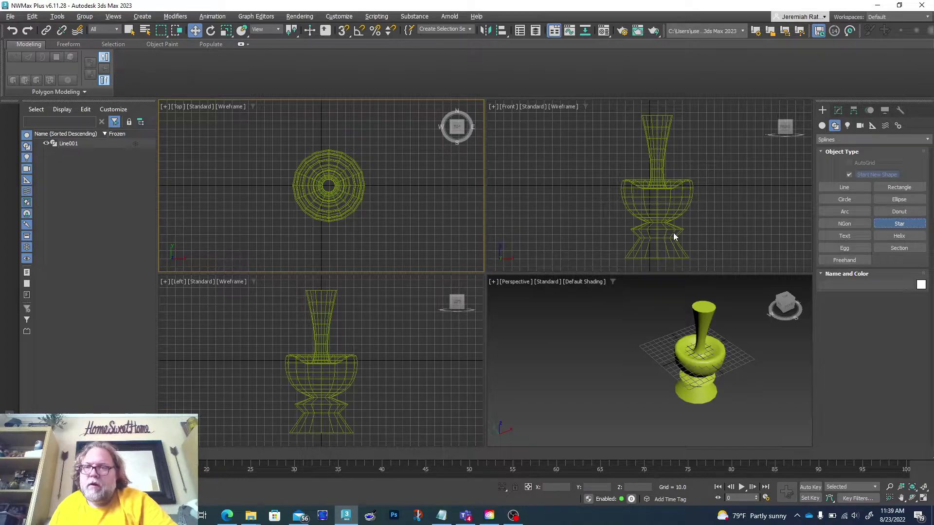
pyautogui.moveTo(231, 181); pyautogui.dragTo(267, 208)
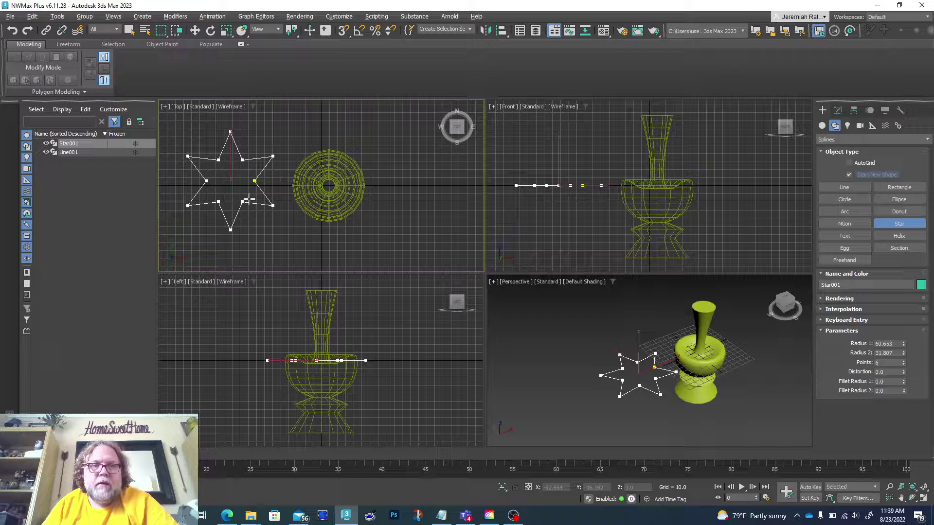
pyautogui.click(259, 201)
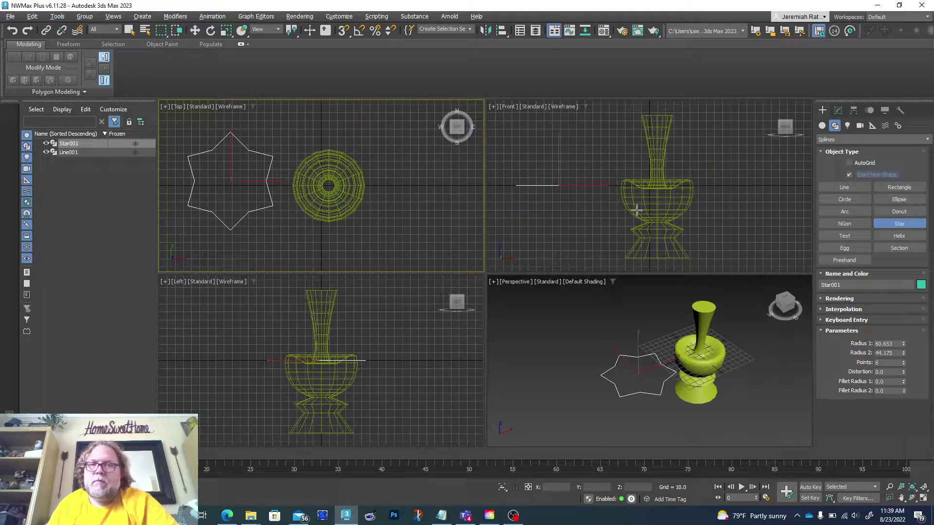
pyautogui.click(195, 30)
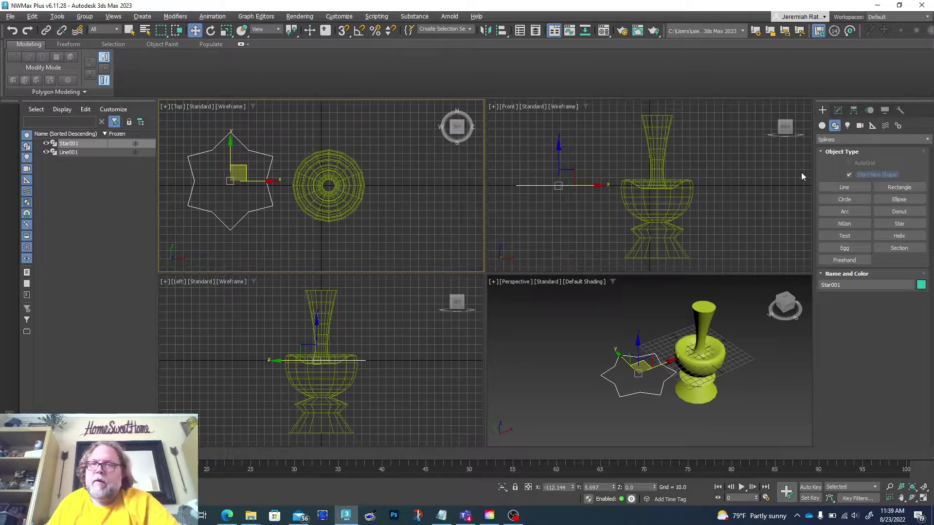
# - Give the star 24 points with Radius 1 73.026 and Radius 2 64.053
pyautogui.click(837, 111)
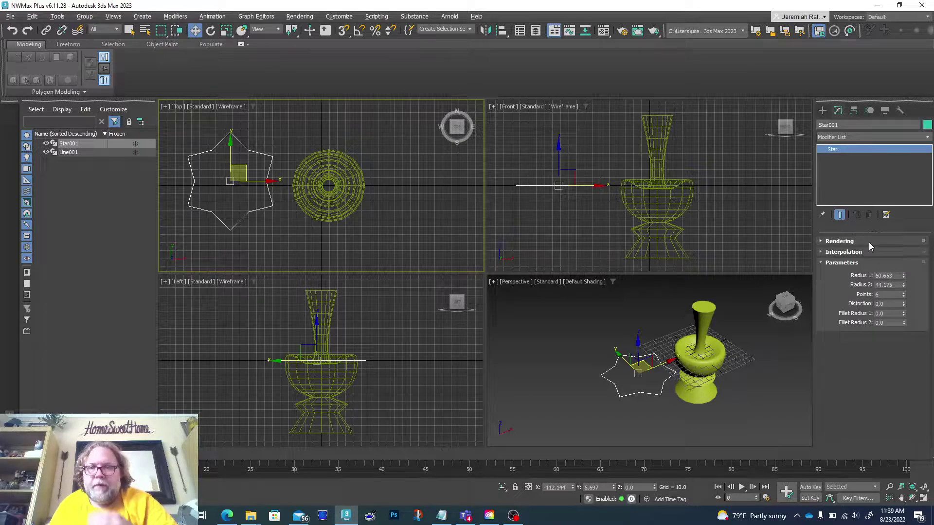
pyautogui.doubleClick(880, 294)
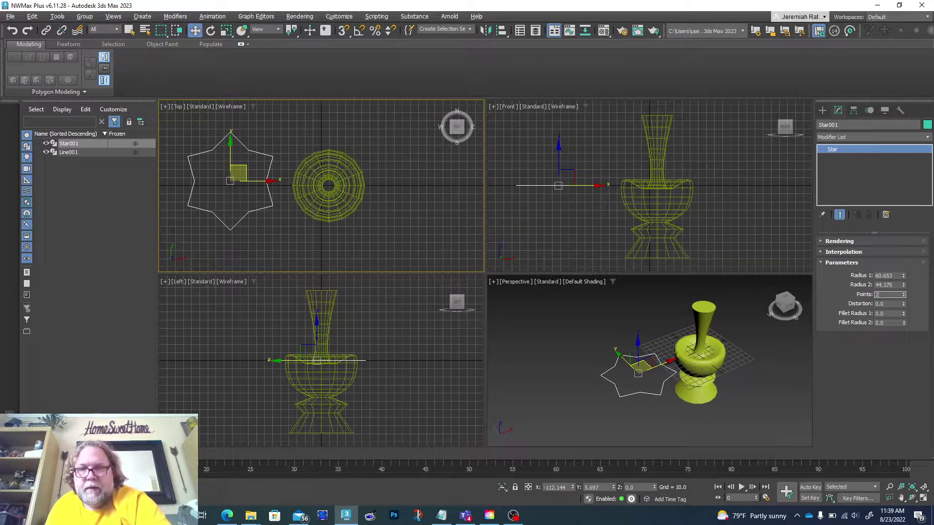
pyautogui.press('Return')
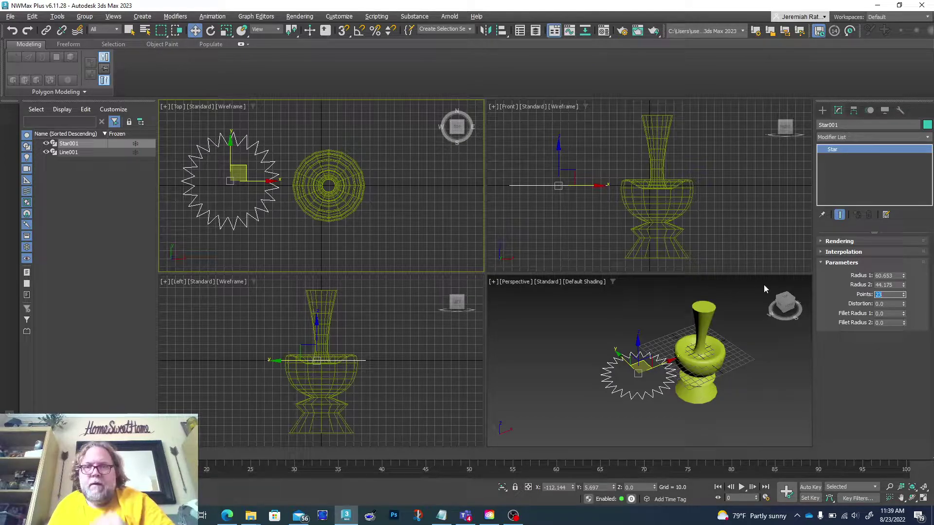
pyautogui.click(904, 293)
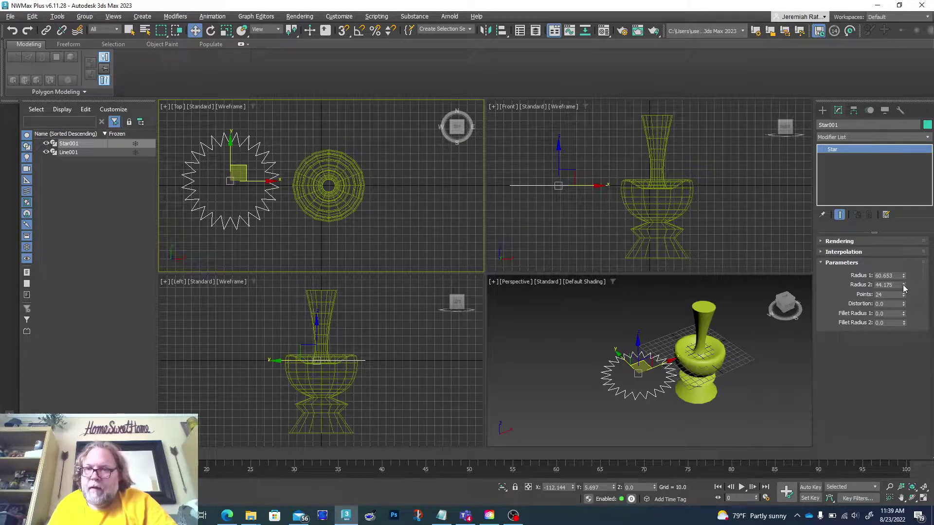
pyautogui.moveTo(903, 276); pyautogui.dragTo(924, 267)
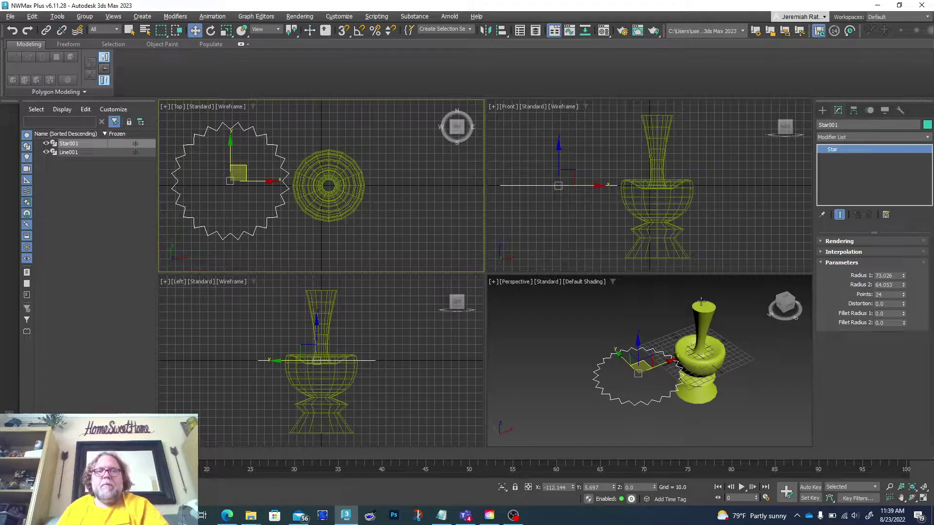
pyautogui.moveTo(788, 312); pyautogui.dragTo(773, 309)
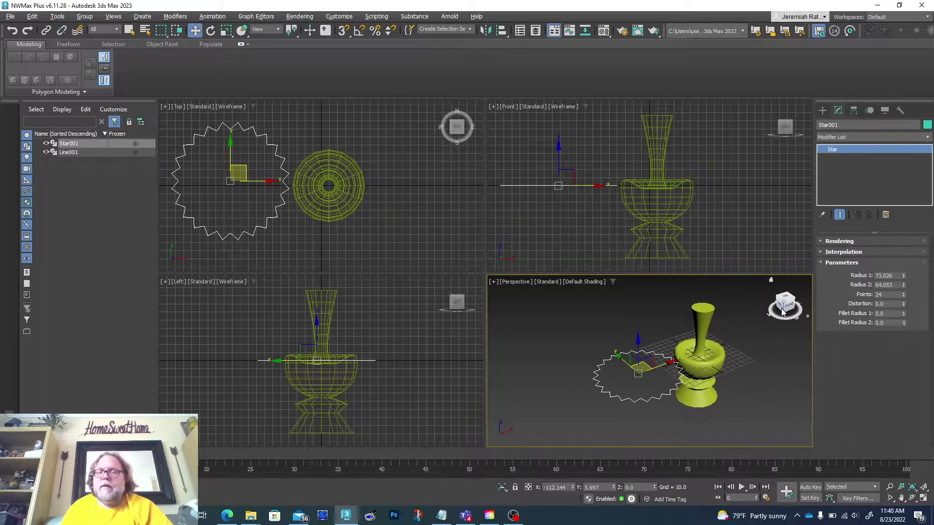
# - Add an Extrude modifier to Star001 with an Amount of about 119.5
pyautogui.click(822, 111)
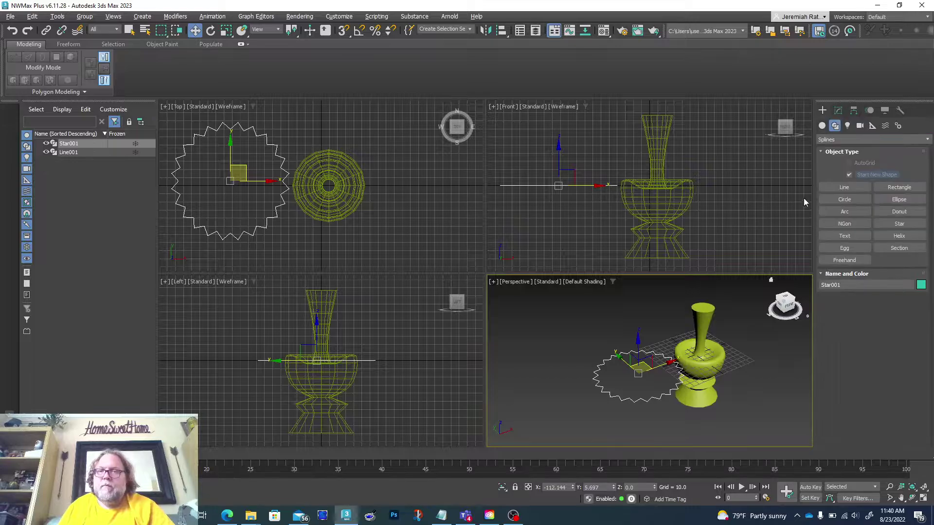
pyautogui.click(838, 112)
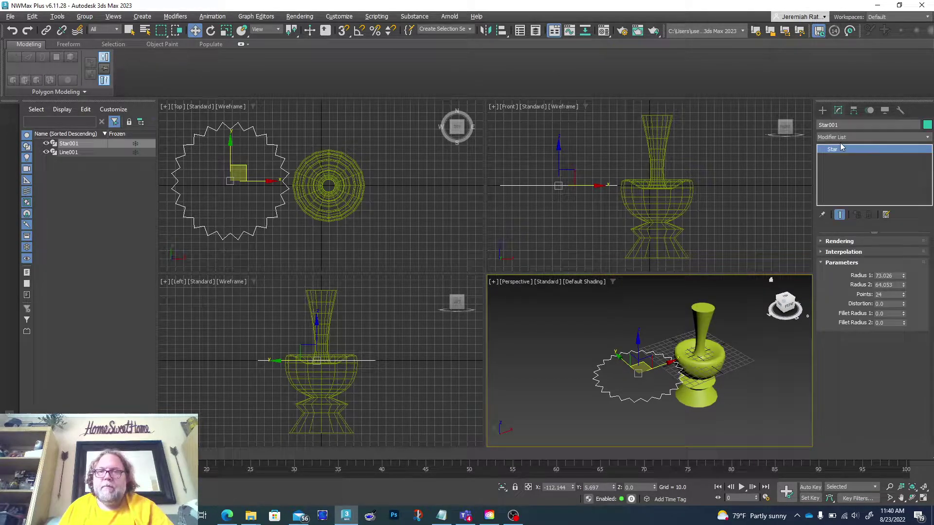
pyautogui.click(843, 137)
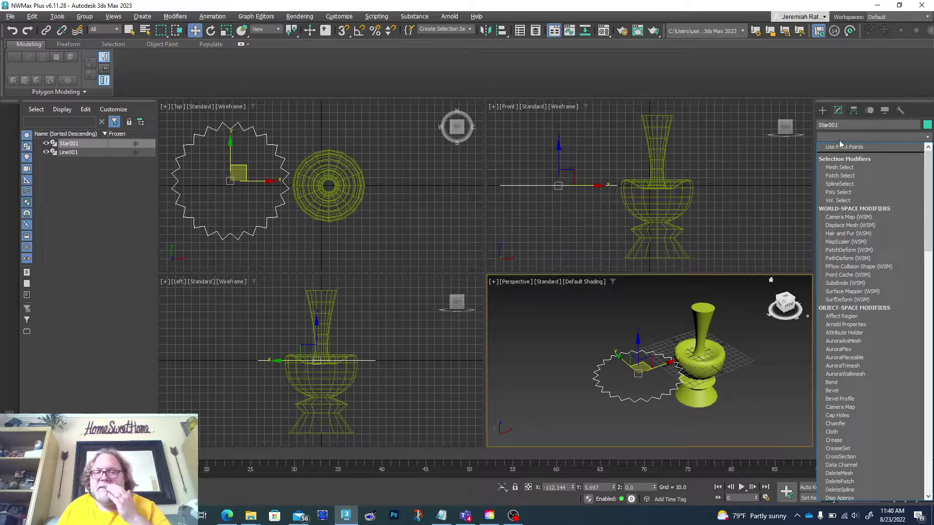
pyautogui.scroll(-1, 839, 148)
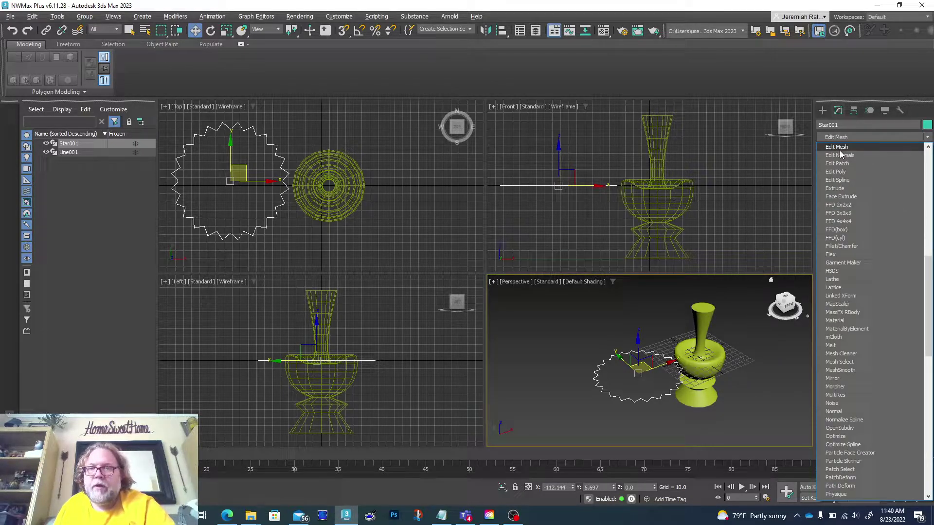
pyautogui.press('e')
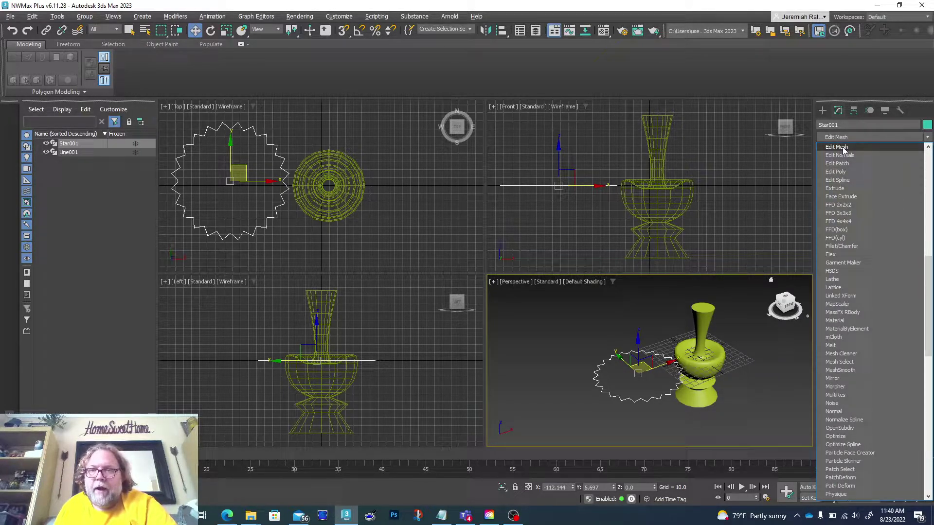
pyautogui.click(836, 188)
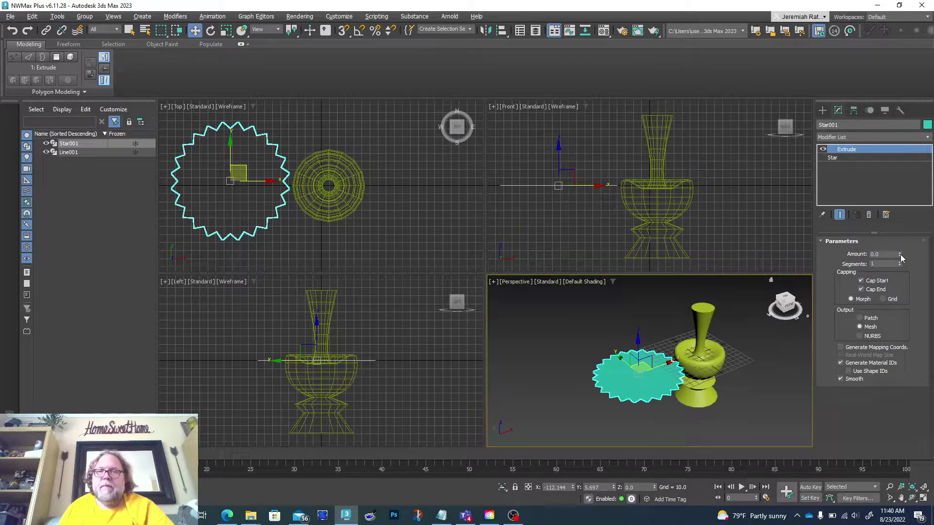
pyautogui.moveTo(900, 254); pyautogui.dragTo(898, 143)
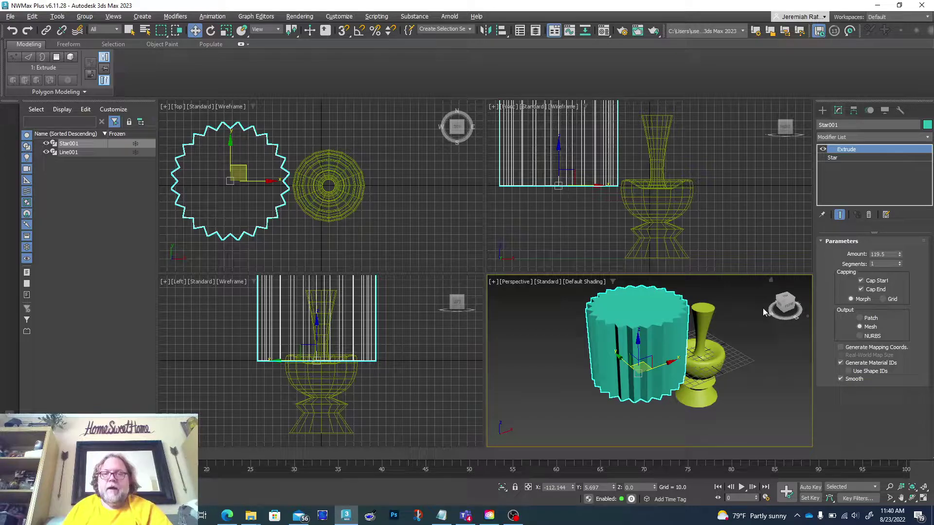
# - Centre the extruded star over the lamp base and lift it to about Z 98.3
pyautogui.moveTo(762, 311); pyautogui.dragTo(779, 300)
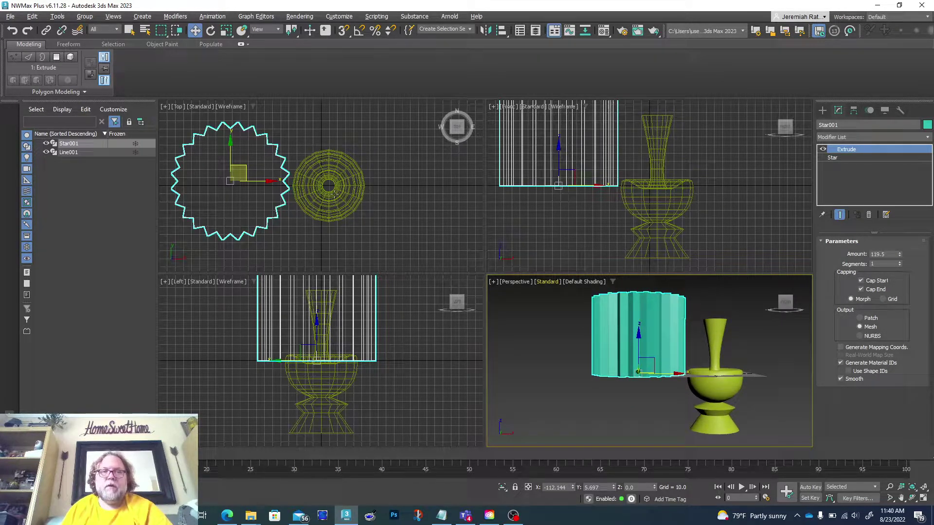
pyautogui.click(246, 168)
pyautogui.moveTo(246, 169); pyautogui.dragTo(347, 170)
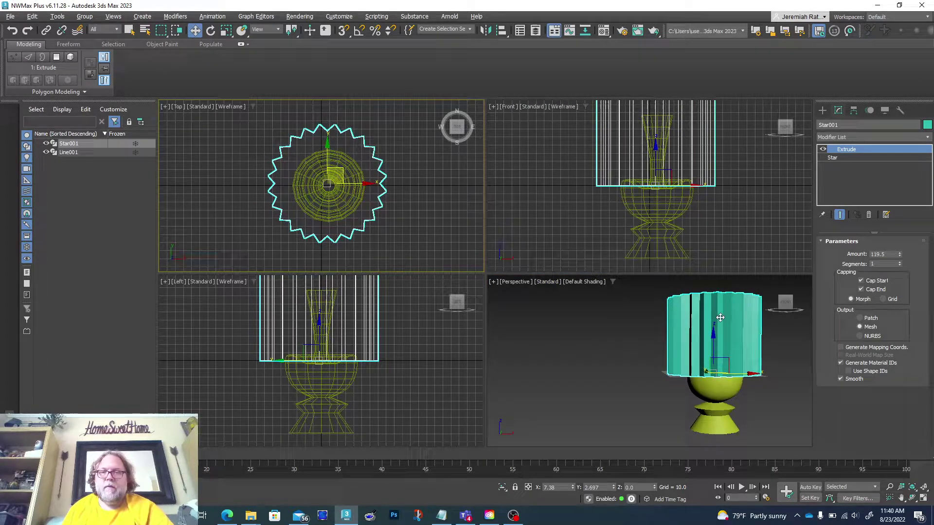
pyautogui.click(713, 341)
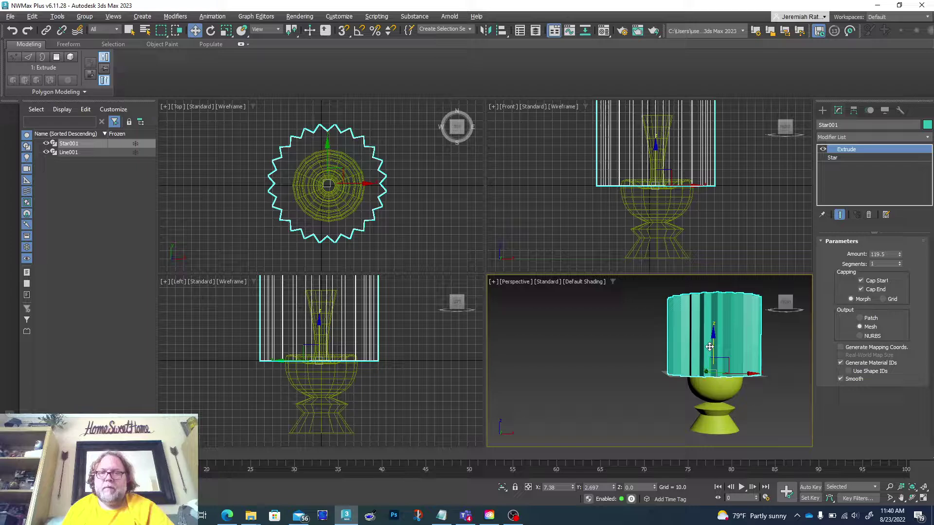
pyautogui.moveTo(711, 342); pyautogui.dragTo(715, 286)
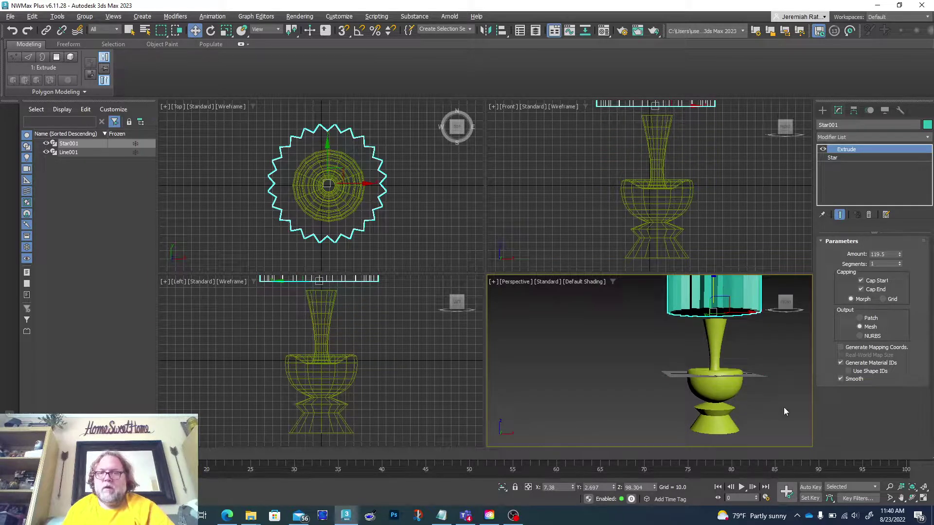
pyautogui.click(924, 490)
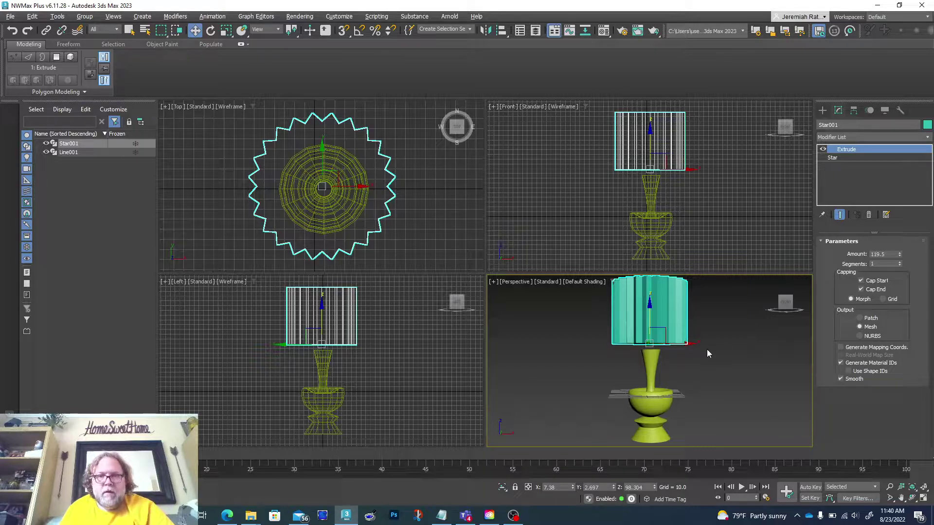
pyautogui.moveTo(785, 302)
pyautogui.mouseDown()
pyautogui.moveTo(785, 336)
pyautogui.moveTo(785, 297)
pyautogui.moveTo(784, 311)
pyautogui.mouseUp()
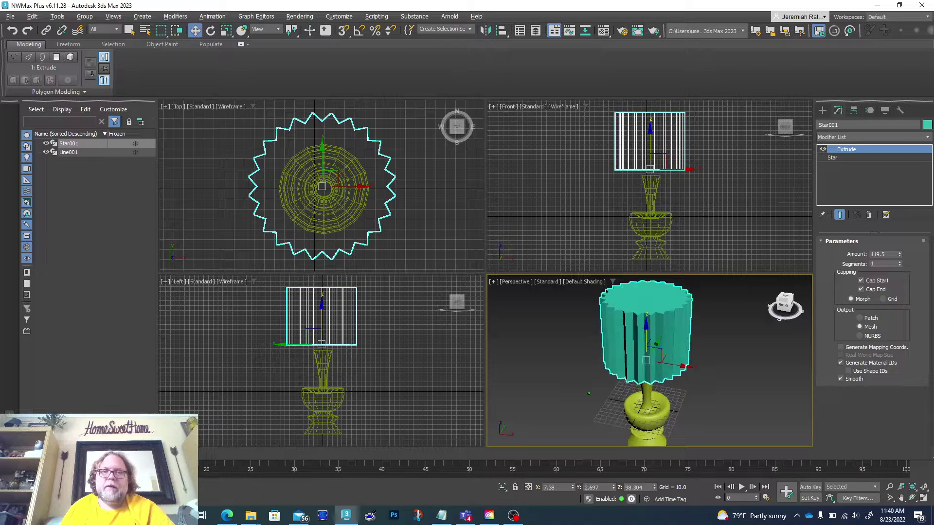
# - Turn off Cap End and Cap Start on the star's Extrude, leaving an open tube
pyautogui.click(638, 317)
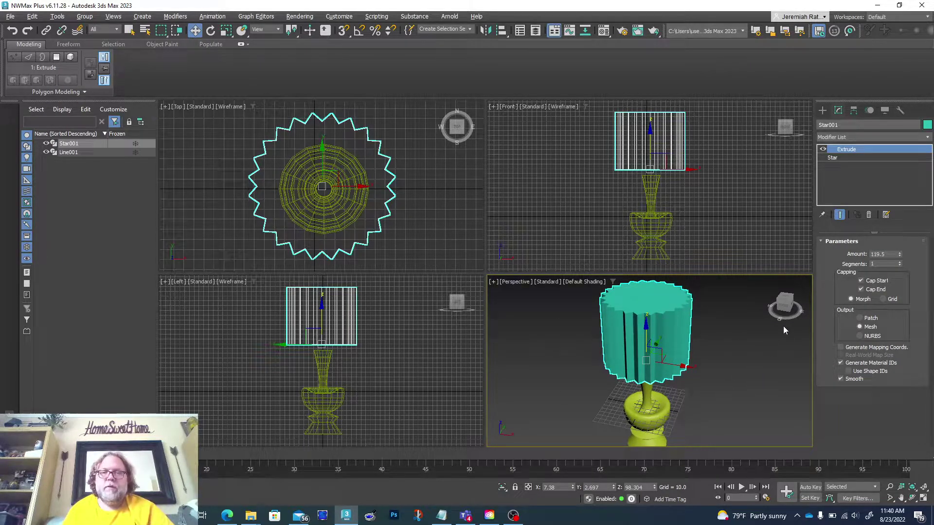
pyautogui.click(784, 305)
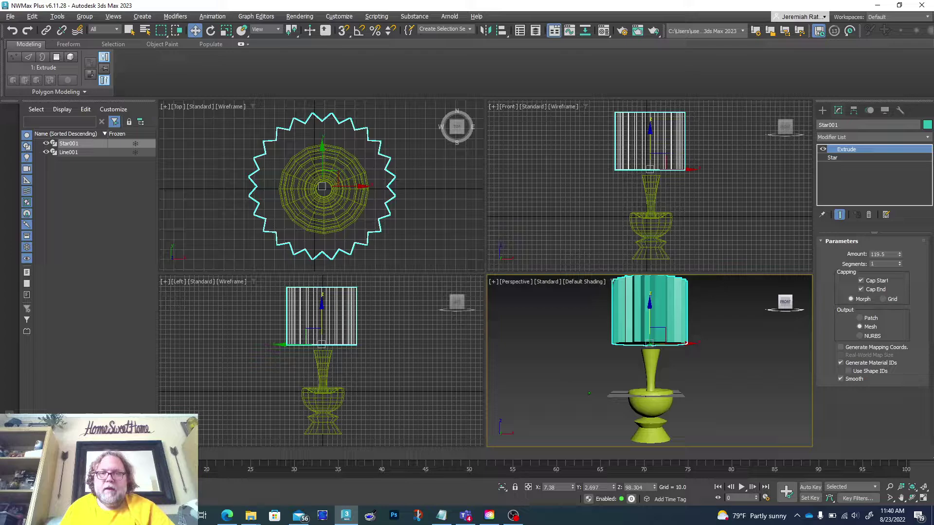
pyautogui.moveTo(785, 304)
pyautogui.mouseDown()
pyautogui.moveTo(767, 292)
pyautogui.moveTo(784, 305)
pyautogui.moveTo(784, 295)
pyautogui.moveTo(785, 313)
pyautogui.mouseUp()
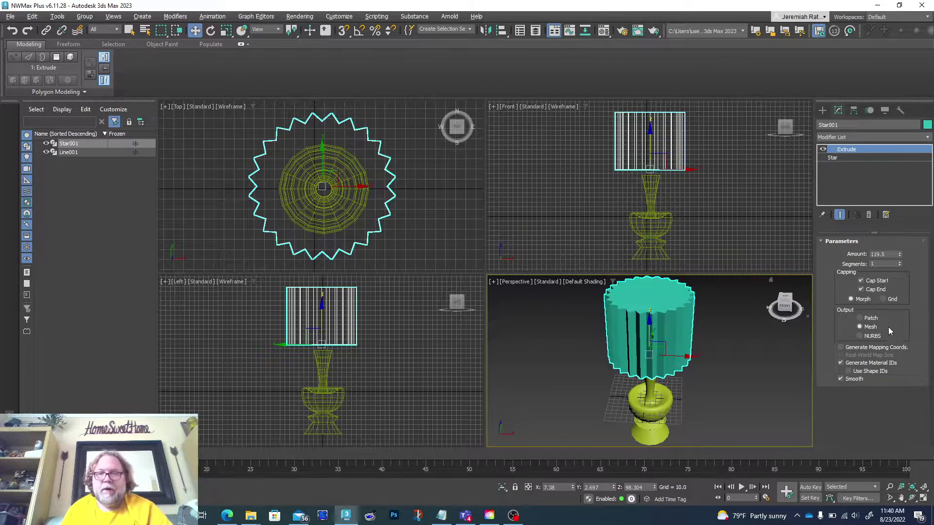
pyautogui.click(877, 291)
pyautogui.click(876, 281)
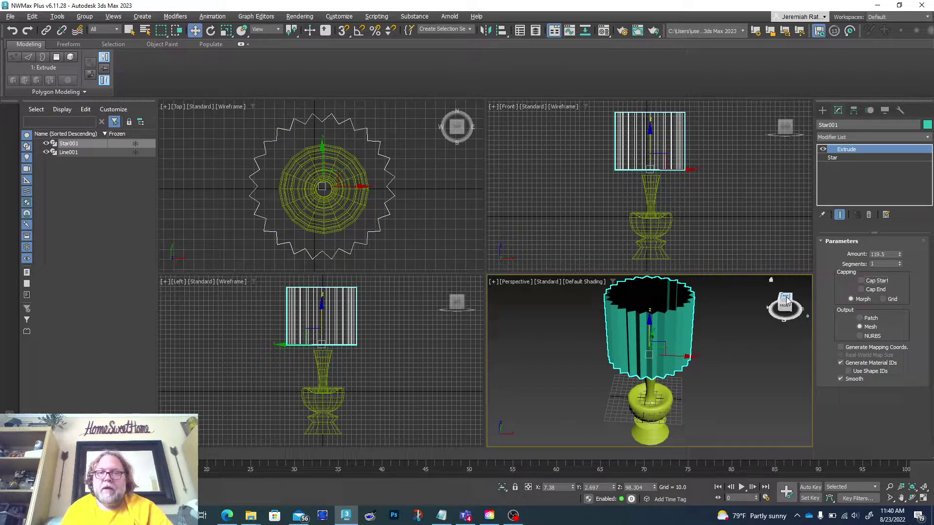
pyautogui.moveTo(786, 300); pyautogui.dragTo(785, 309)
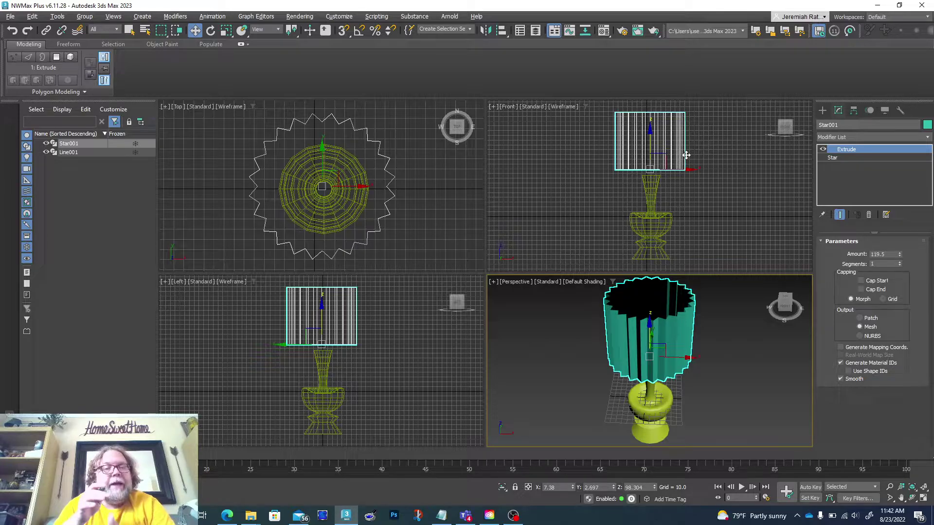
# - Raise the Extrude segments on the star shade to 4
pyautogui.click(899, 262)
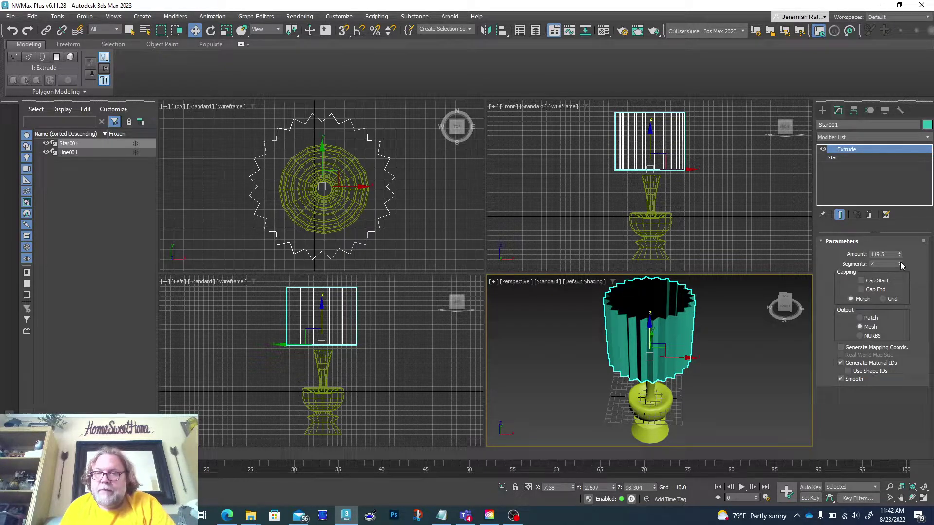
pyautogui.click(900, 262)
pyautogui.click(900, 262)
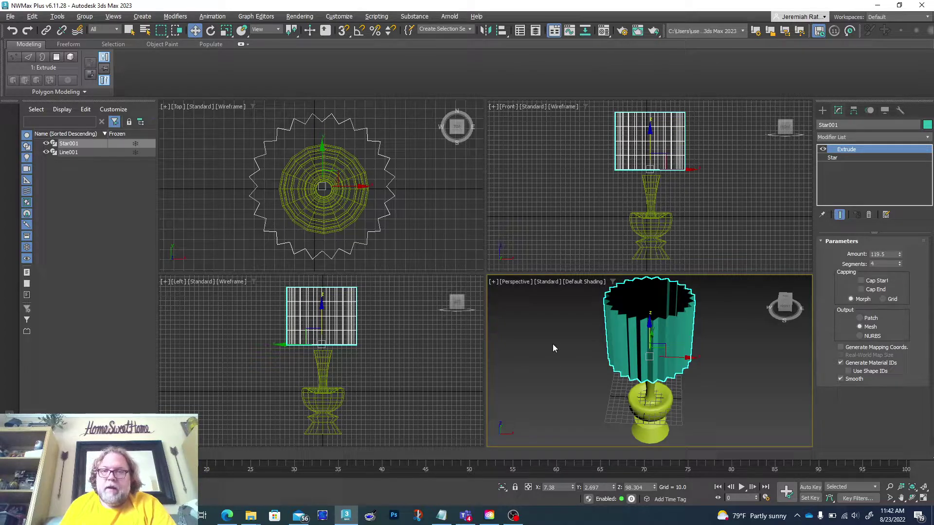
# - Add a Taper modifier to the shade with Amount -0.58 and Curve -0.37
pyautogui.click(837, 138)
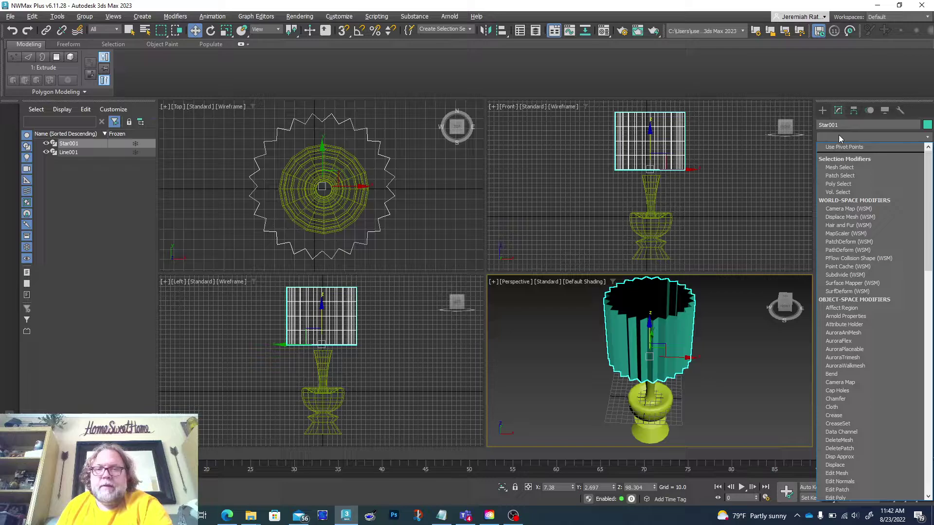
pyautogui.scroll(-15, 839, 139)
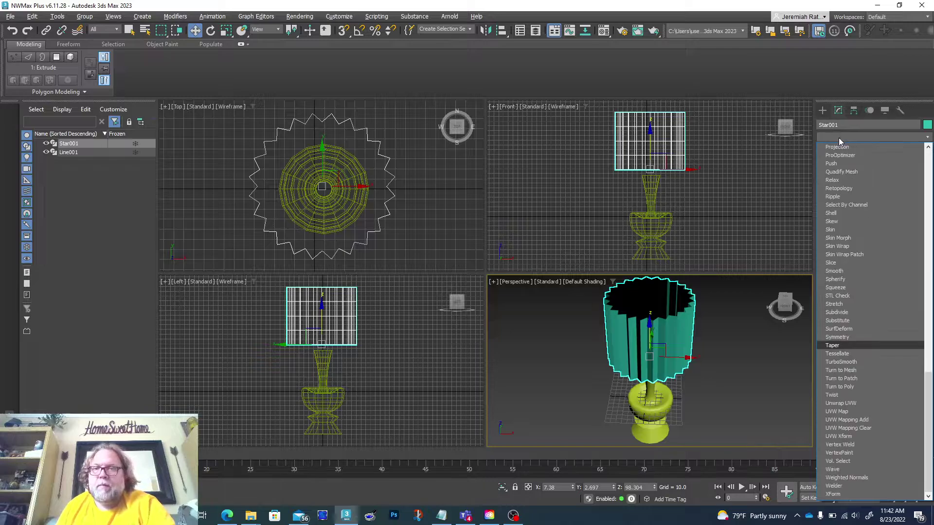
pyautogui.click(830, 346)
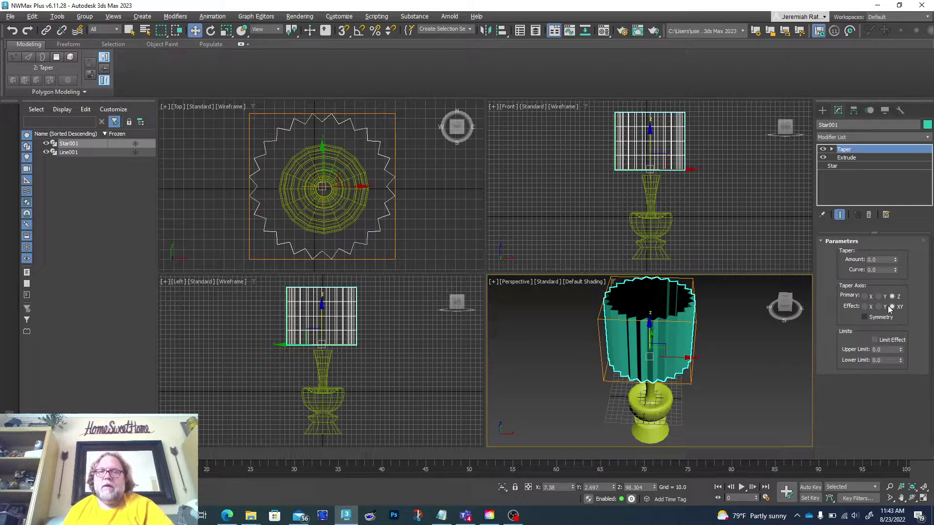
pyautogui.moveTo(895, 259); pyautogui.dragTo(898, 297)
pyautogui.click(793, 305)
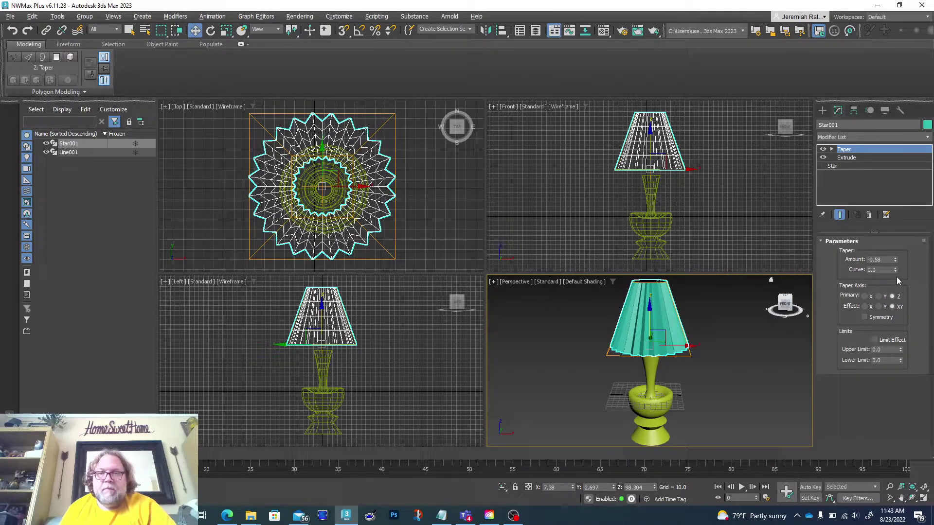
pyautogui.moveTo(895, 270); pyautogui.dragTo(861, 290)
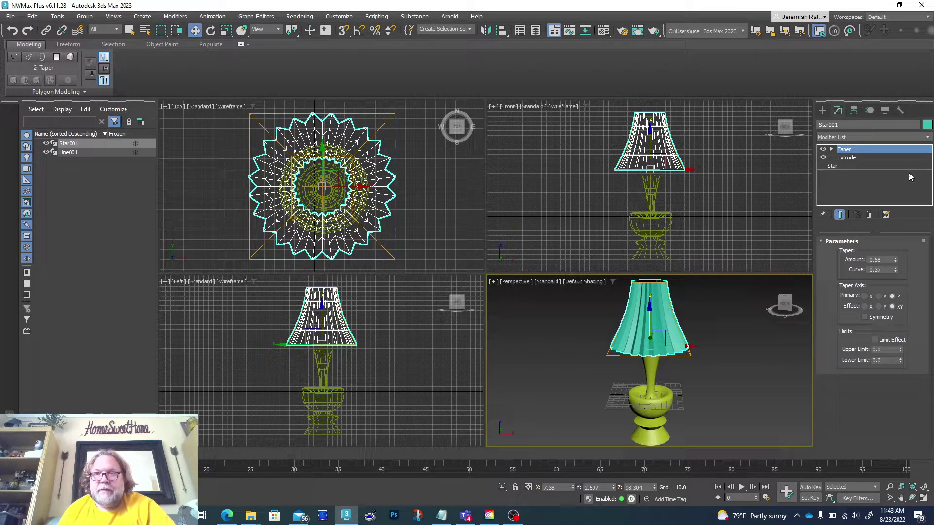
# - Set Star001's Extrude modifier to 6 segments, giving the tapered curve more rings
pyautogui.click(847, 157)
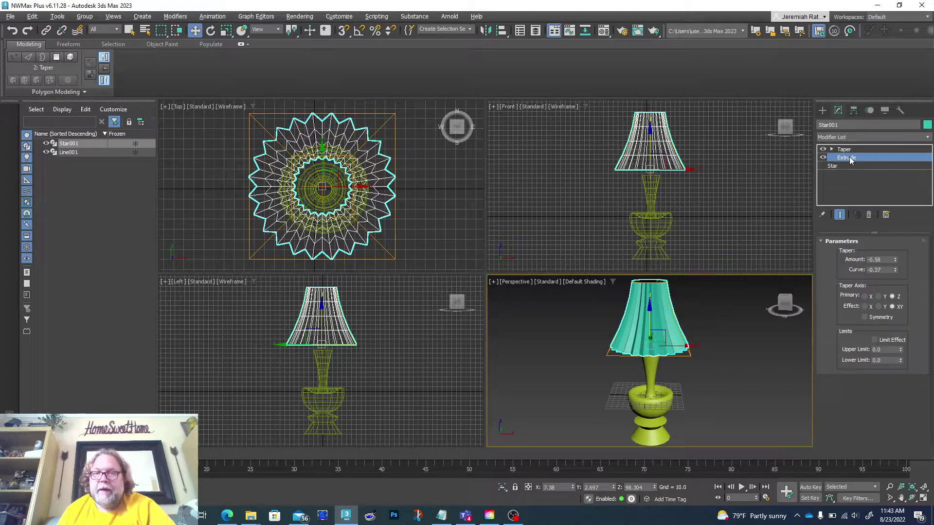
pyautogui.click(900, 266)
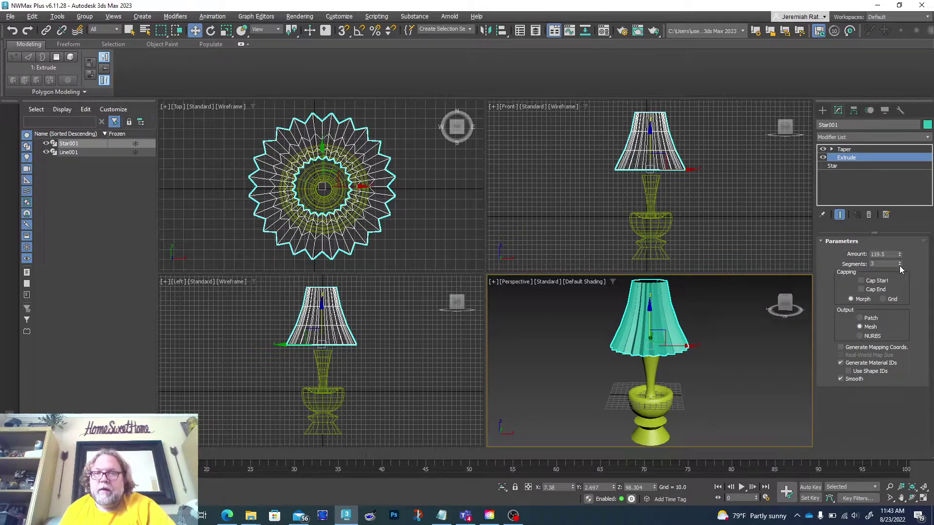
pyautogui.click(899, 266)
pyautogui.click(900, 266)
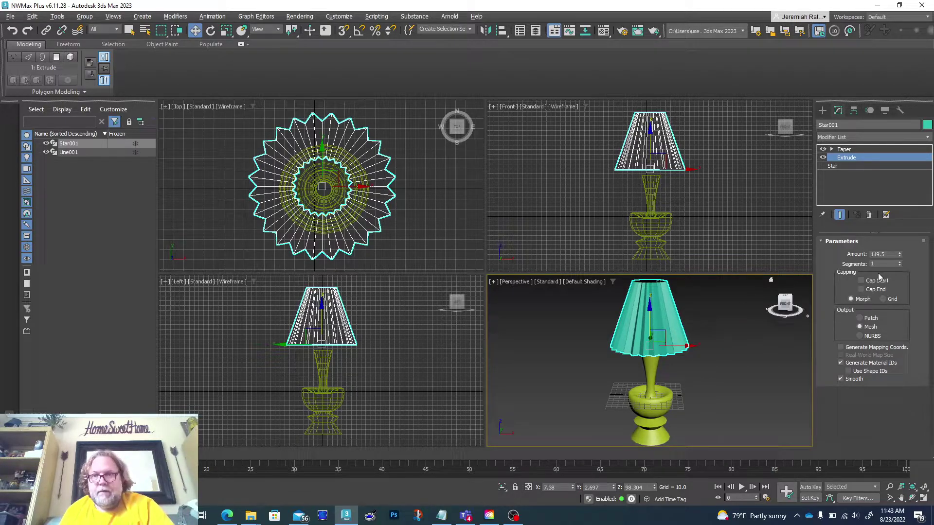
pyautogui.click(899, 262)
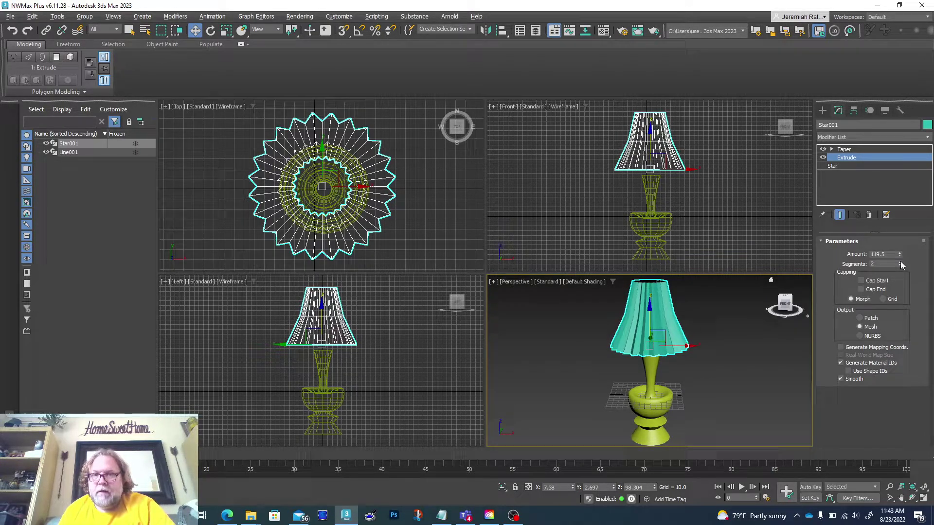
pyautogui.click(900, 262)
pyautogui.click(901, 262)
pyautogui.click(901, 262)
pyautogui.click(901, 262)
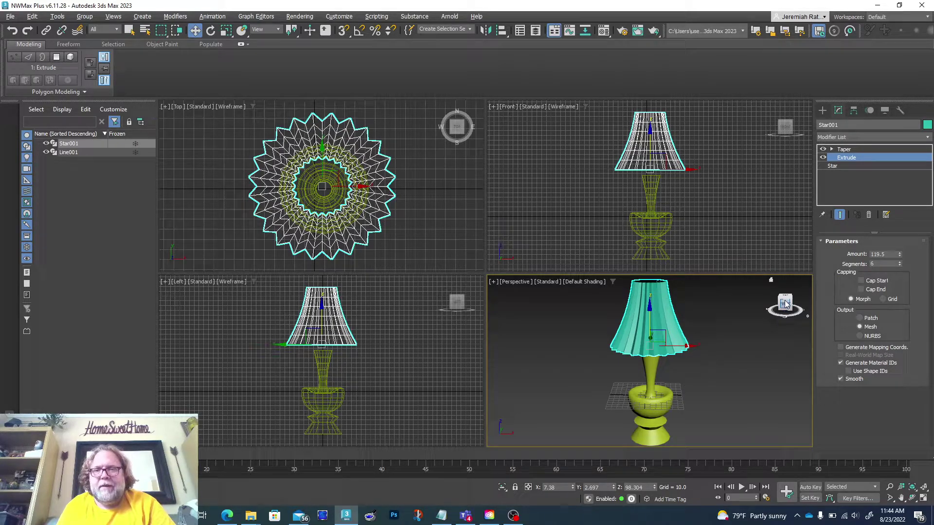
# - Orbit the Perspective view to a front-right corner of the star lampshade above the vase stem
pyautogui.moveTo(785, 304)
pyautogui.mouseDown()
pyautogui.moveTo(769, 305)
pyautogui.moveTo(772, 317)
pyautogui.moveTo(784, 305)
pyautogui.mouseUp()
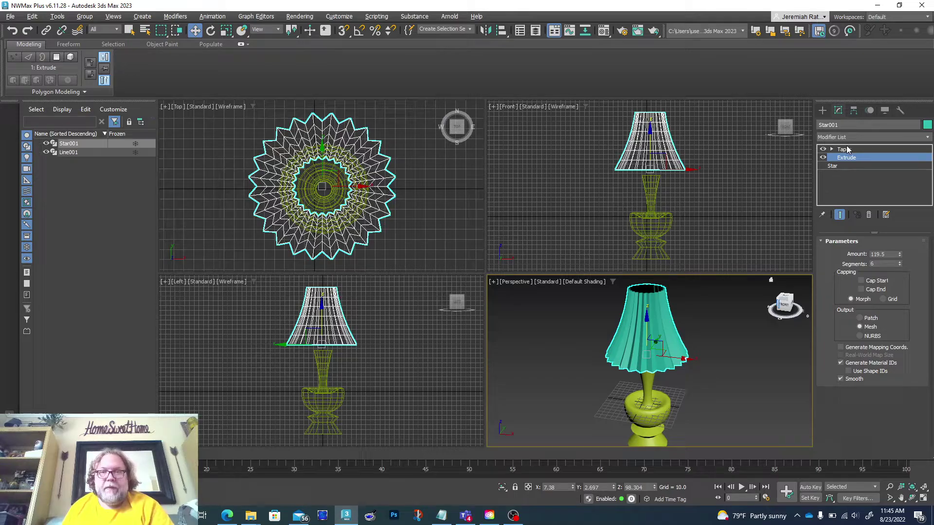
# - Add a Shell modifier above Taper on Star001, keeping Outer Amount at 1.0
pyautogui.click(844, 149)
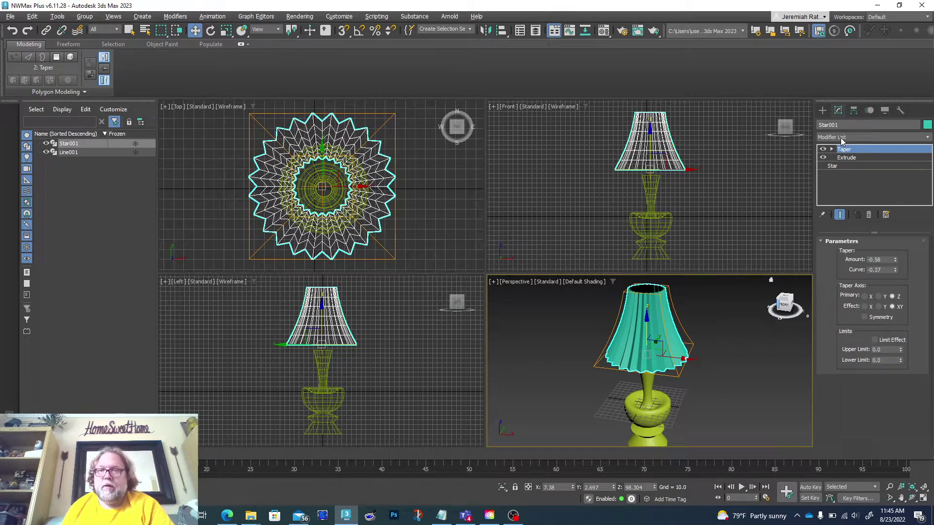
pyautogui.click(846, 137)
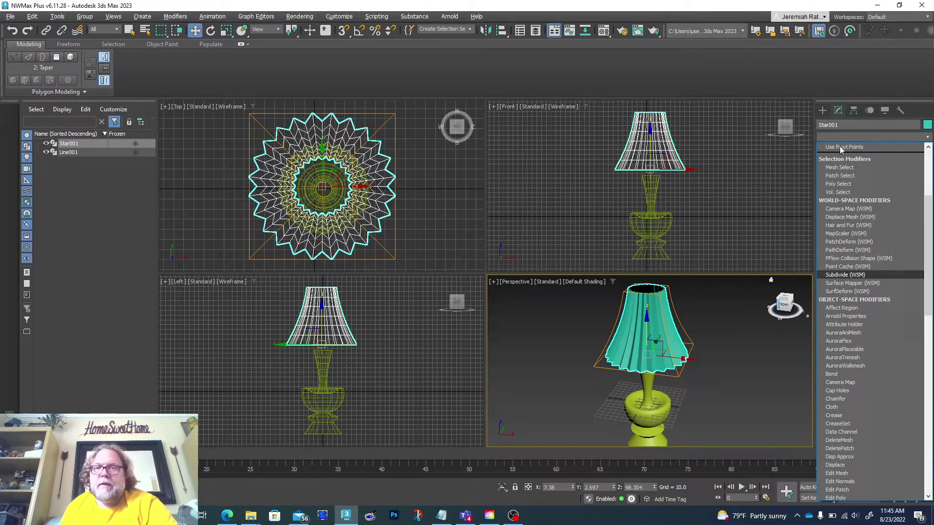
pyautogui.scroll(-5, 840, 194)
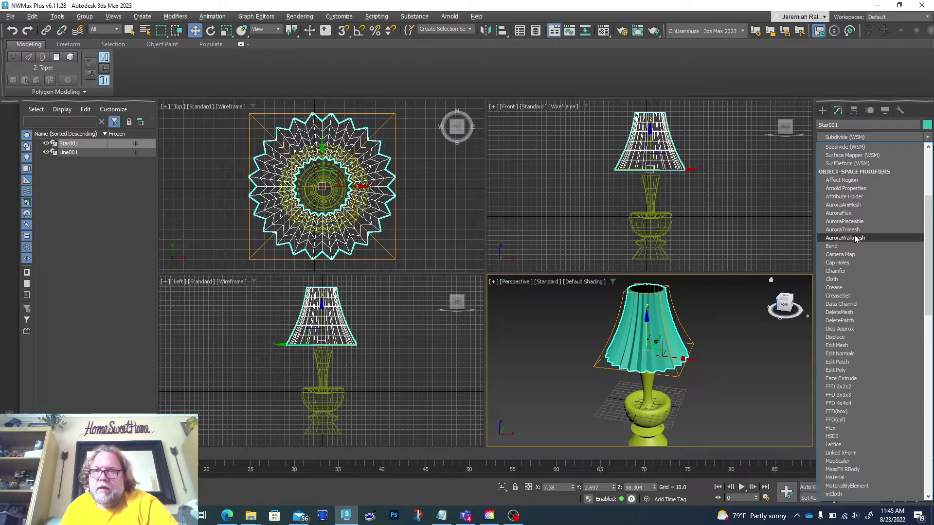
pyautogui.moveTo(929, 240); pyautogui.dragTo(928, 380)
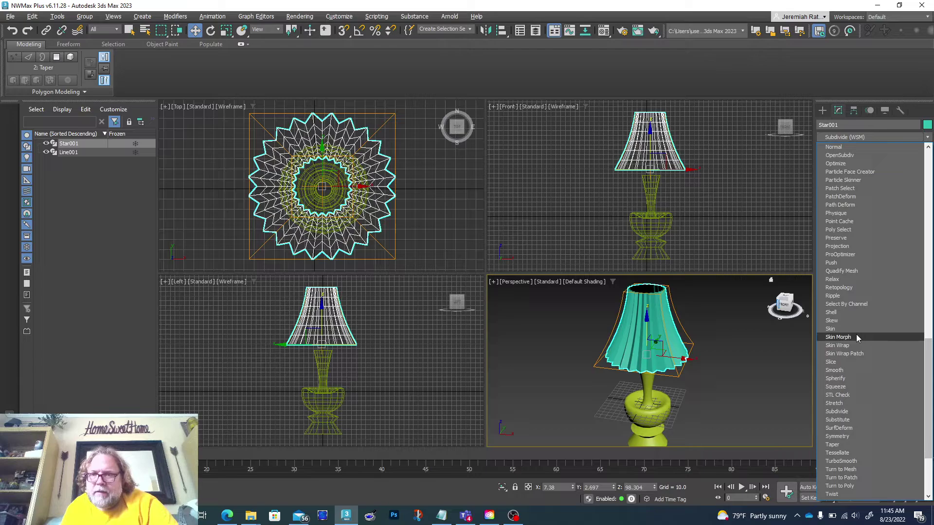
pyautogui.click(840, 316)
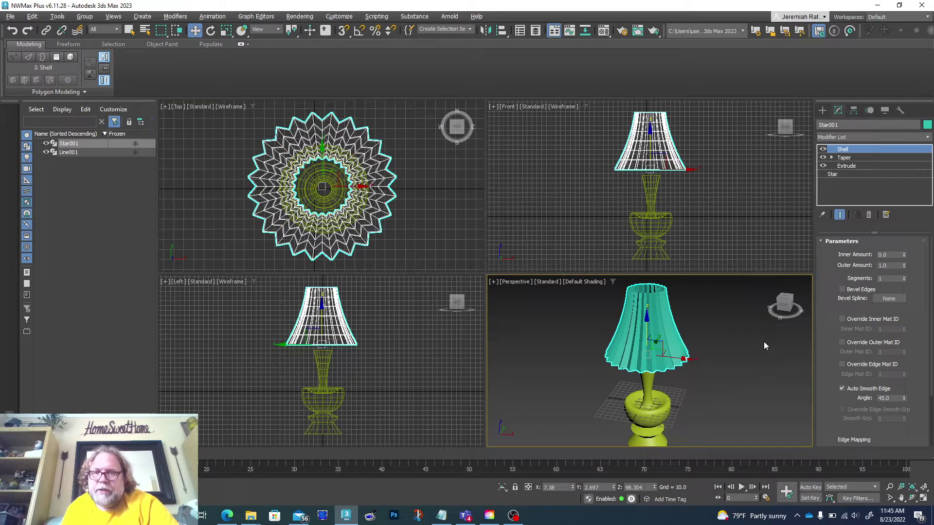
pyautogui.moveTo(784, 304); pyautogui.dragTo(783, 327)
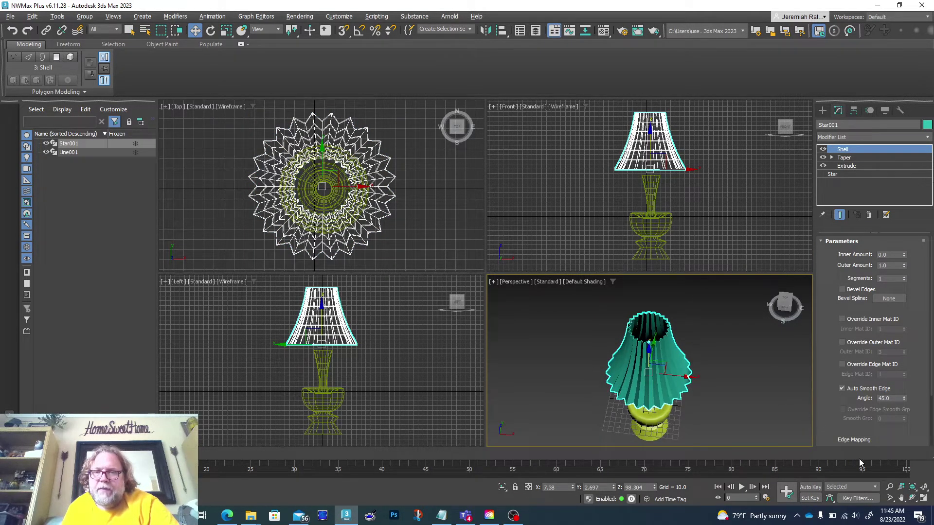
pyautogui.click(889, 486)
pyautogui.scroll(6, 645, 309)
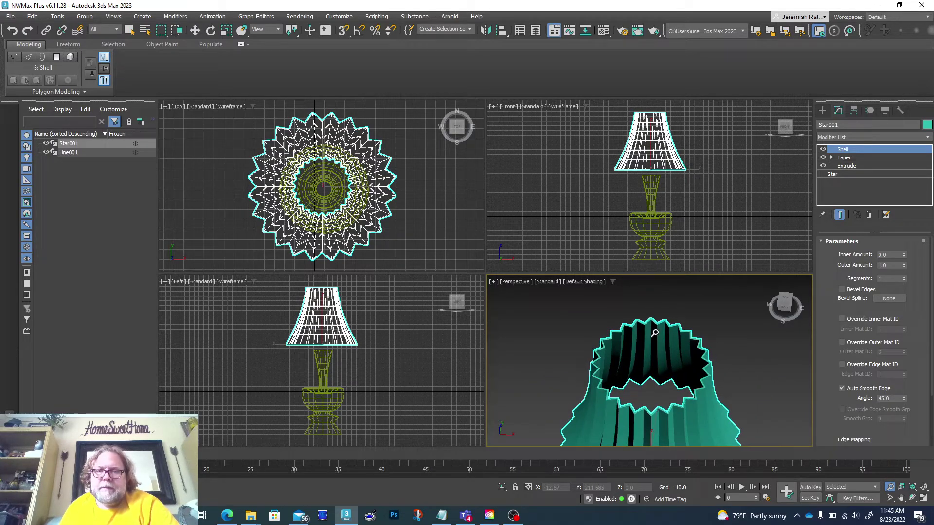
pyautogui.click(194, 31)
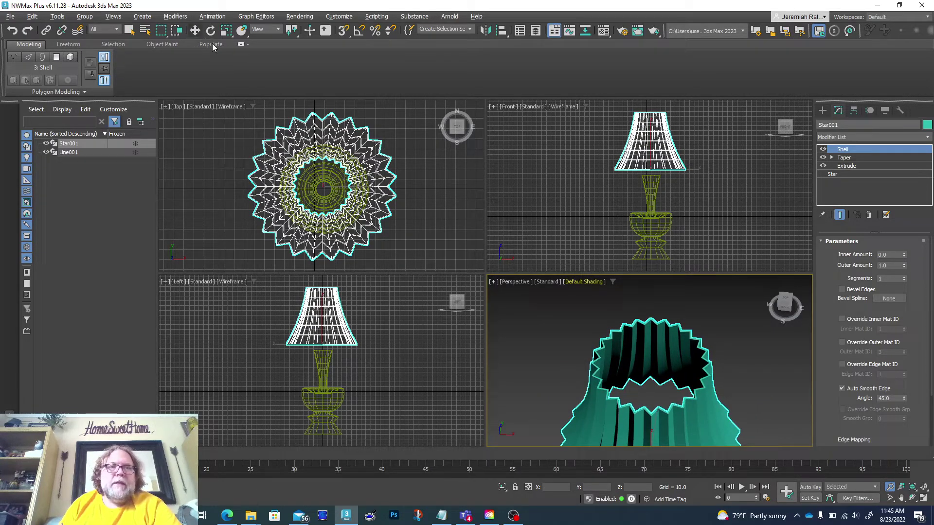
pyautogui.moveTo(784, 306)
pyautogui.mouseDown()
pyautogui.moveTo(784, 321)
pyautogui.moveTo(783, 294)
pyautogui.mouseUp()
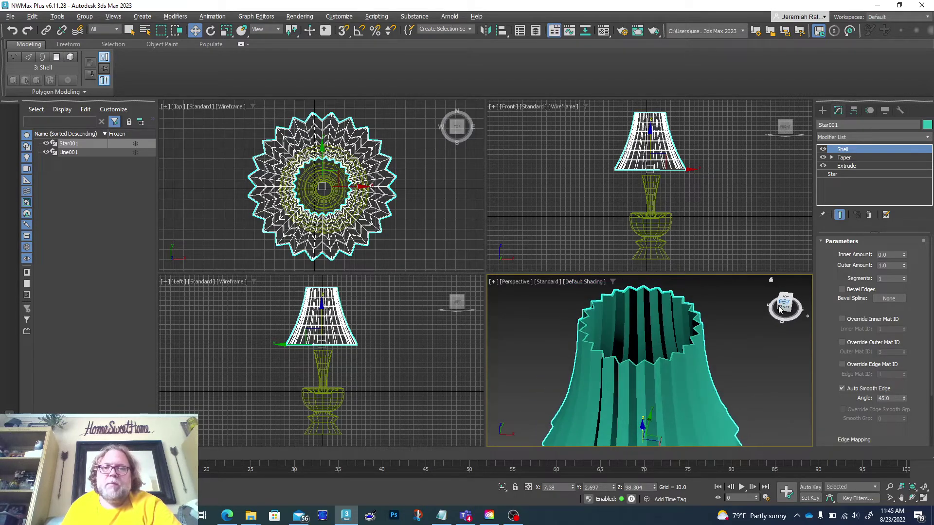
pyautogui.click(924, 488)
pyautogui.moveTo(784, 305)
pyautogui.mouseDown()
pyautogui.moveTo(787, 293)
pyautogui.moveTo(783, 314)
pyautogui.mouseUp()
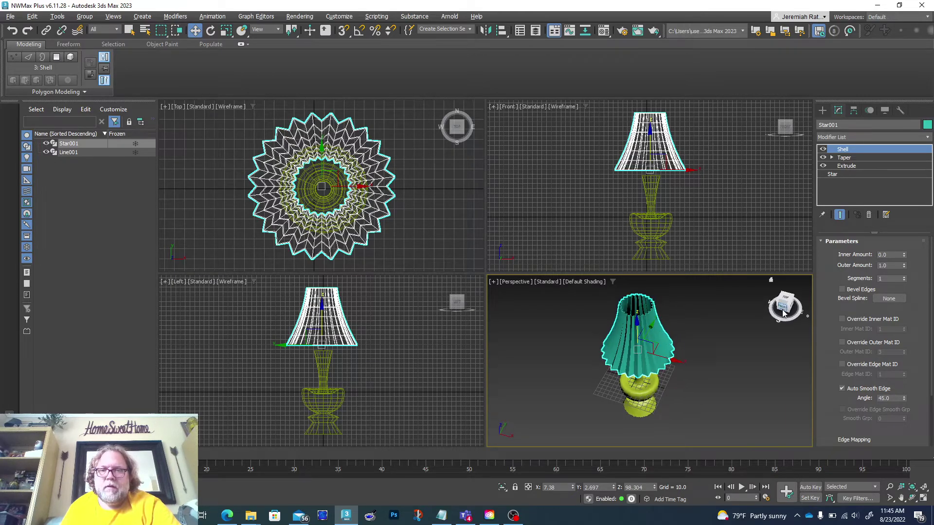